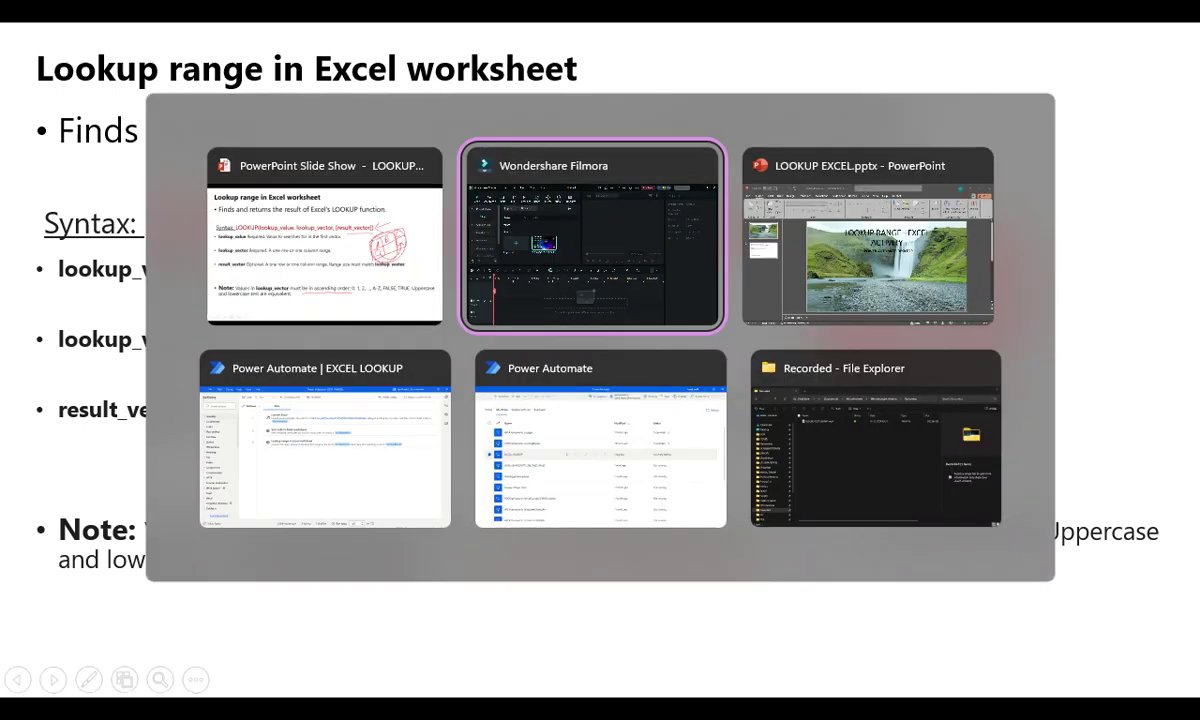
Switch to the EXCEL LOOKUP flow in Power Automate and run it.
{"action": "key", "text": "alt+Tab"}
{"action": "key", "text": "alt+Tab"}
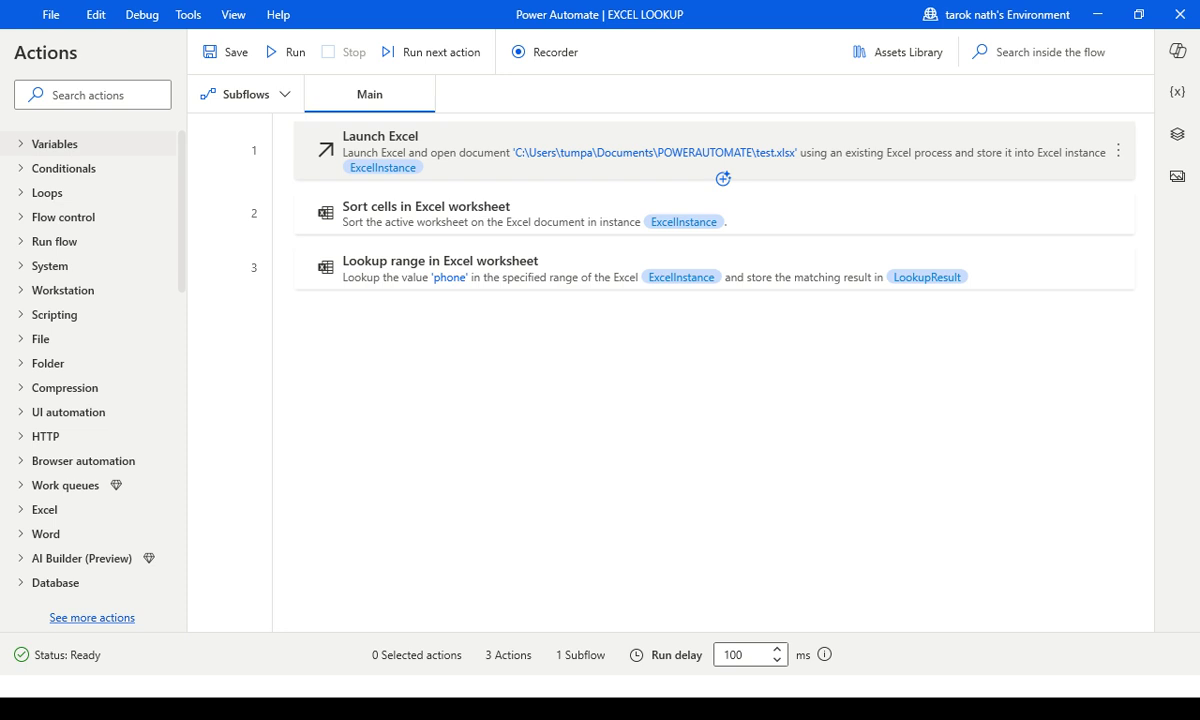
{"action": "key", "text": "alt+Tab"}
{"action": "key", "text": "alt+Tab"}
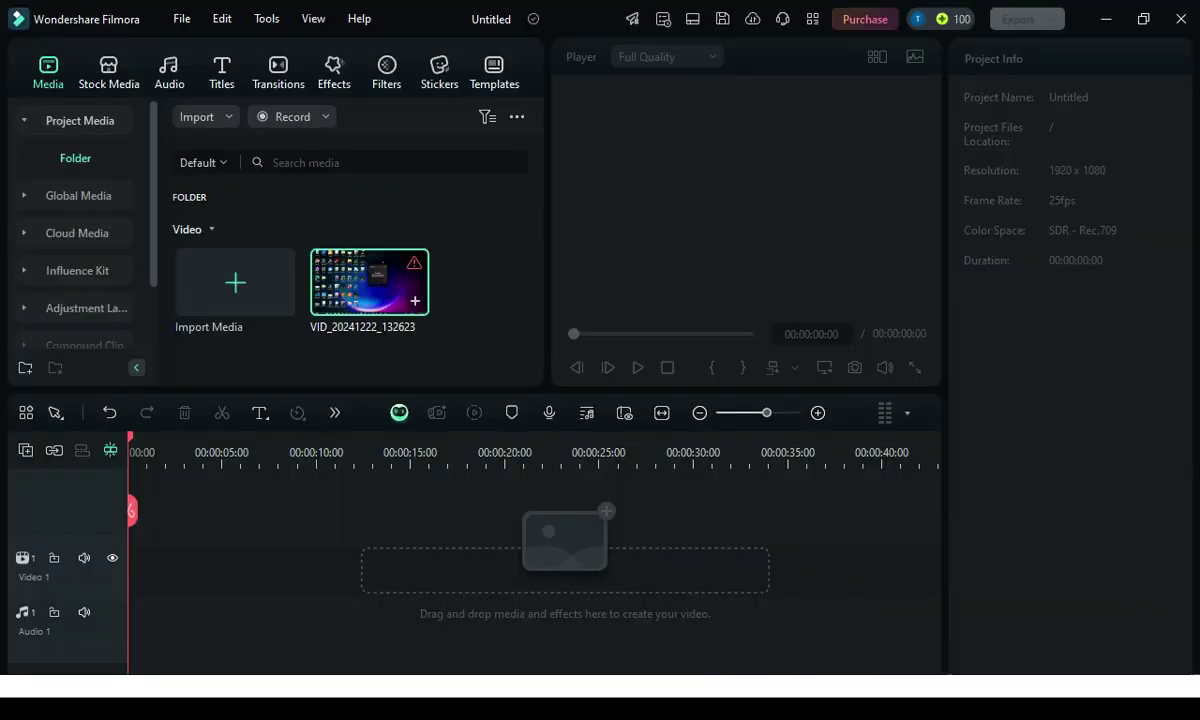
{"action": "key", "text": "alt+Tab"}
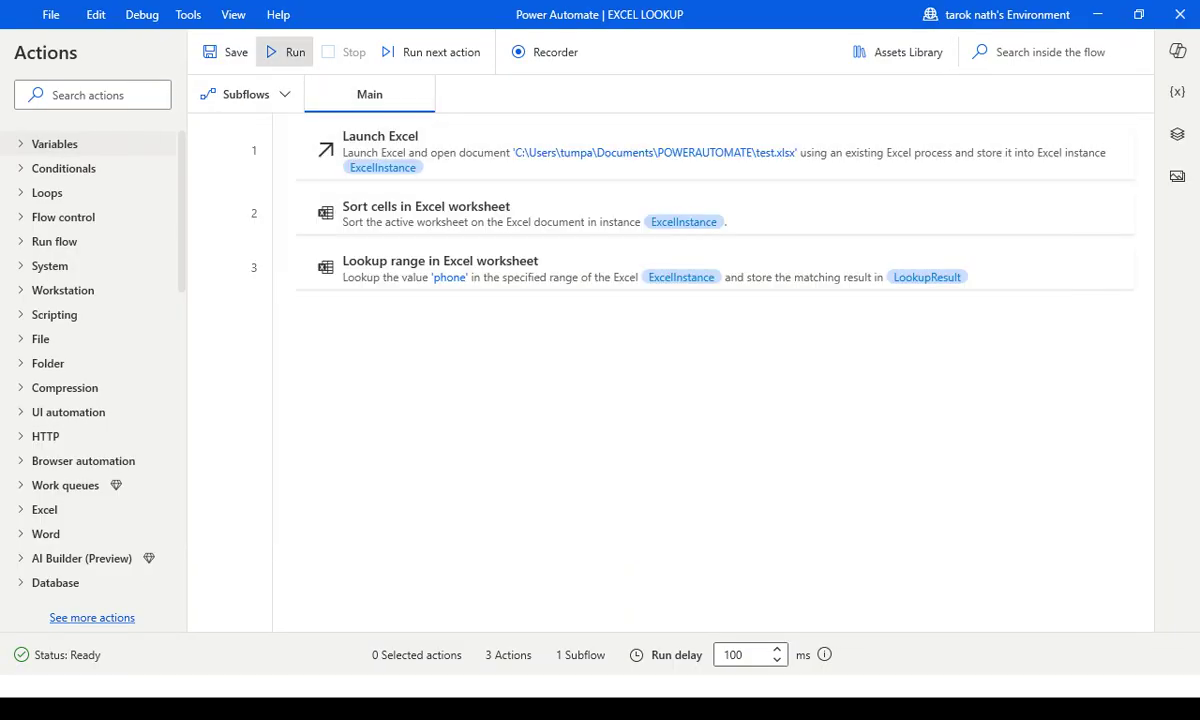
{"action": "left_click", "coordinate": [287, 52]}
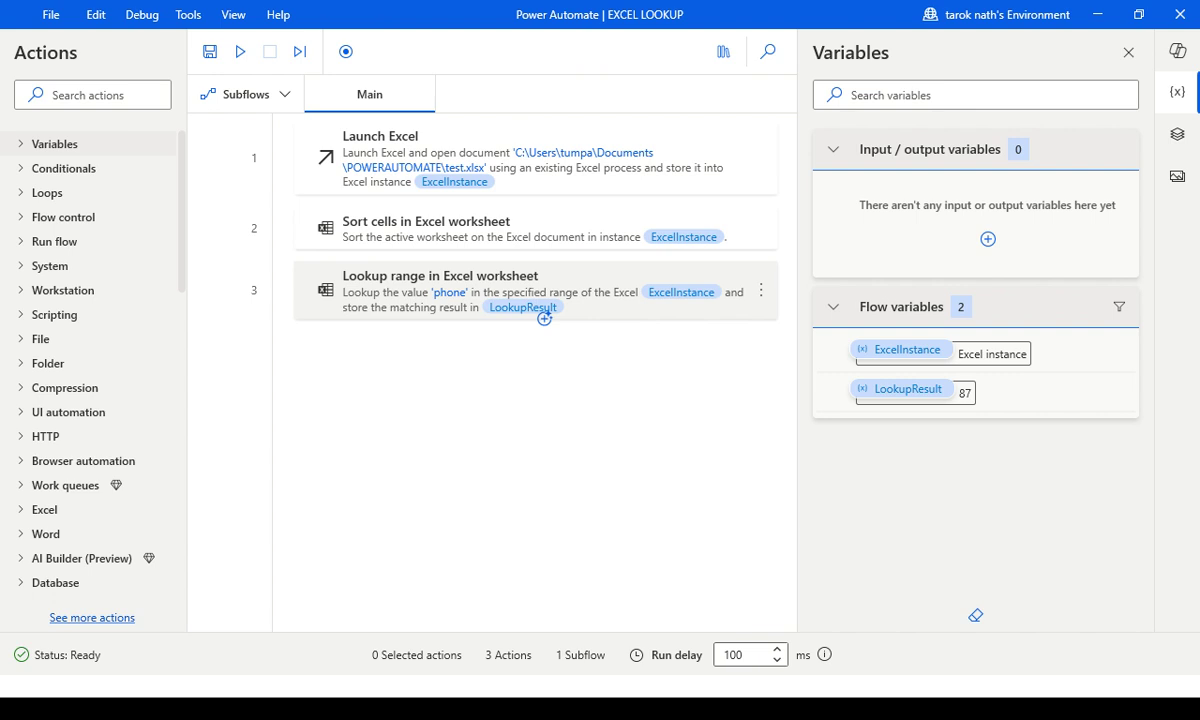
Review the parameters of the Lookup range in Excel worksheet action and close it without changes.
{"action": "left_click", "coordinate": [544, 318]}
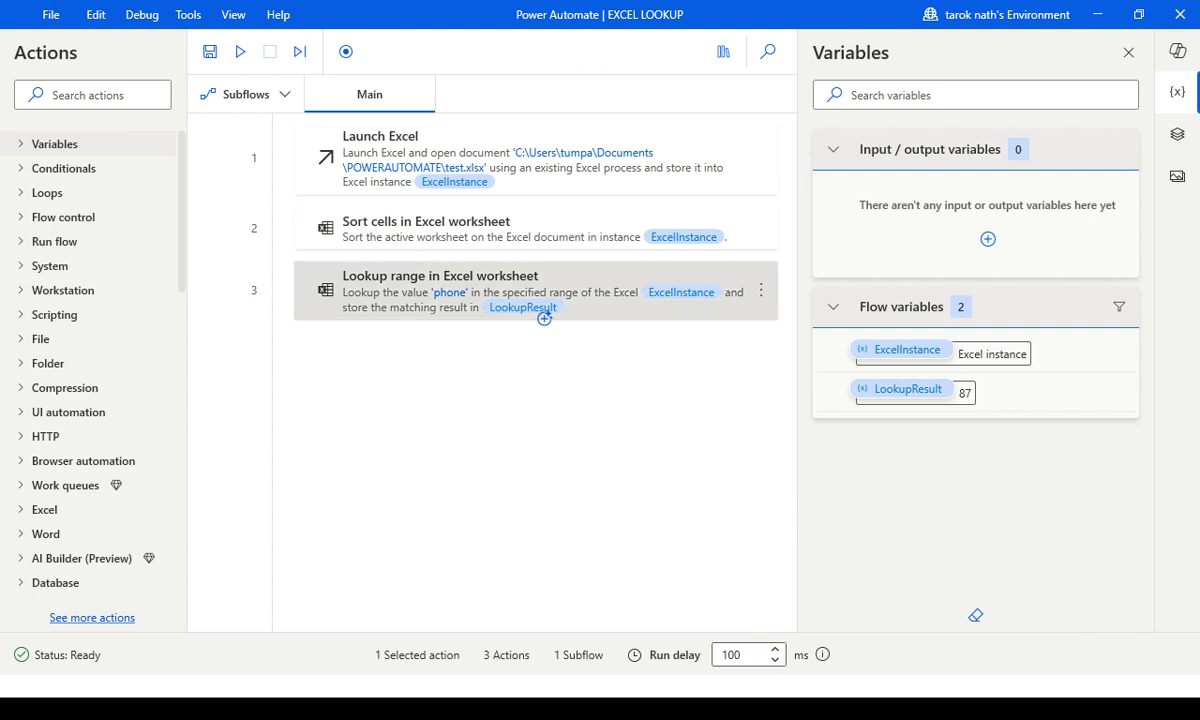
{"action": "double_click", "coordinate": [544, 318]}
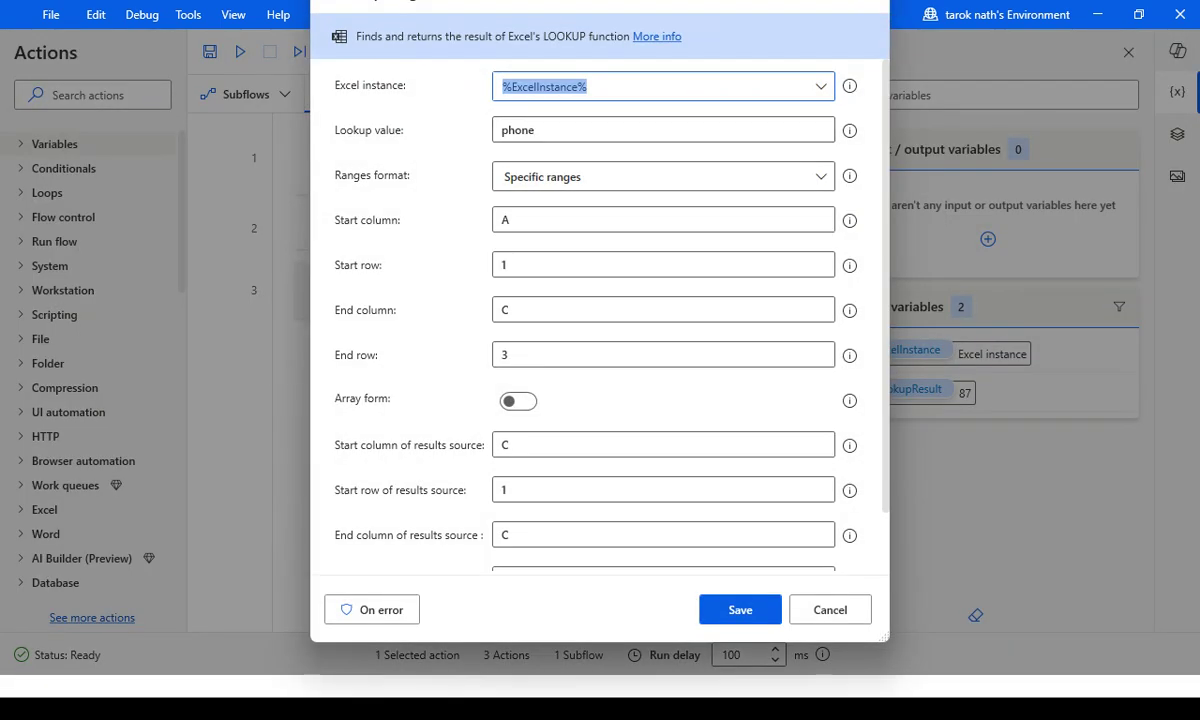
{"action": "scroll", "coordinate": [663, 354], "scroll_direction": "down", "scroll_amount": 1}
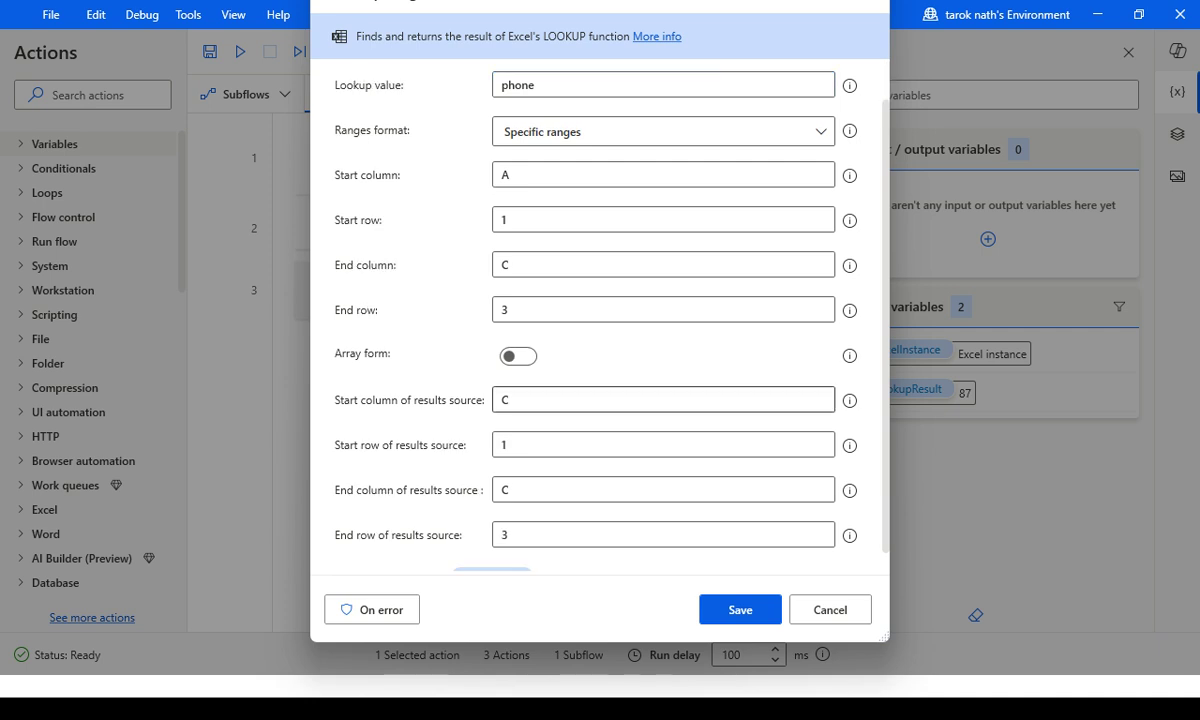
{"action": "left_click", "coordinate": [830, 609]}
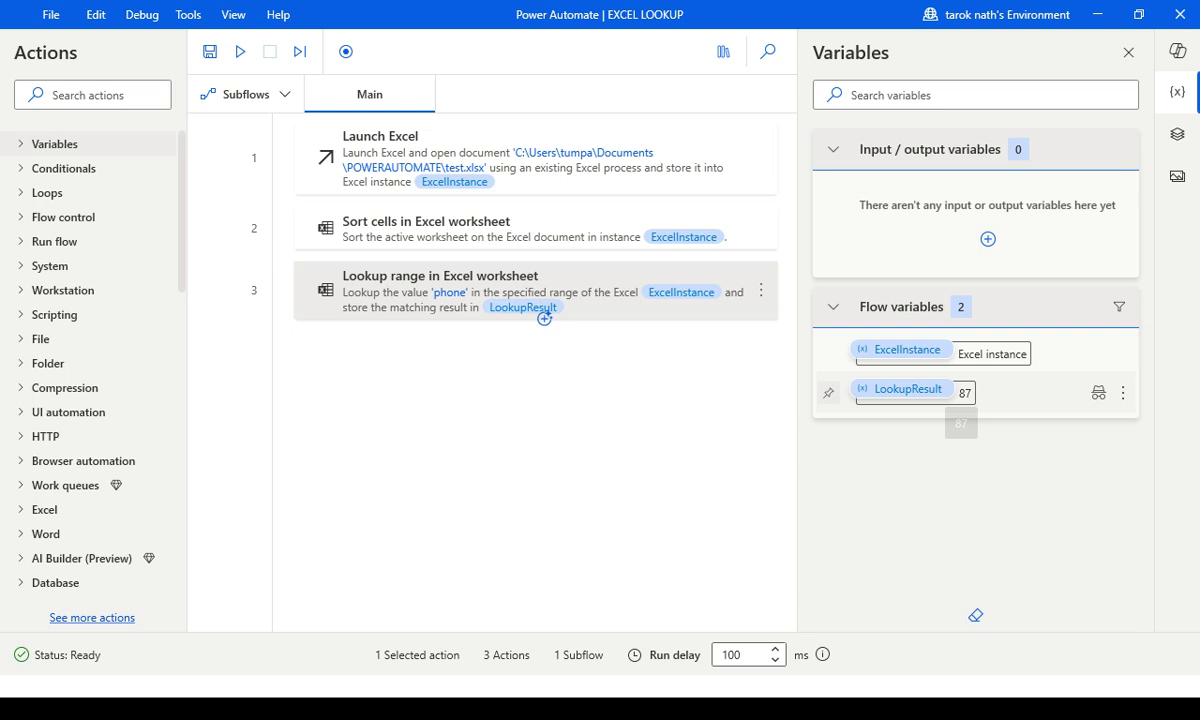
Switch to the test.xlsx workbook in Excel and examine where the header row sits among the sorted data.
{"action": "key", "text": "alt+Tab"}
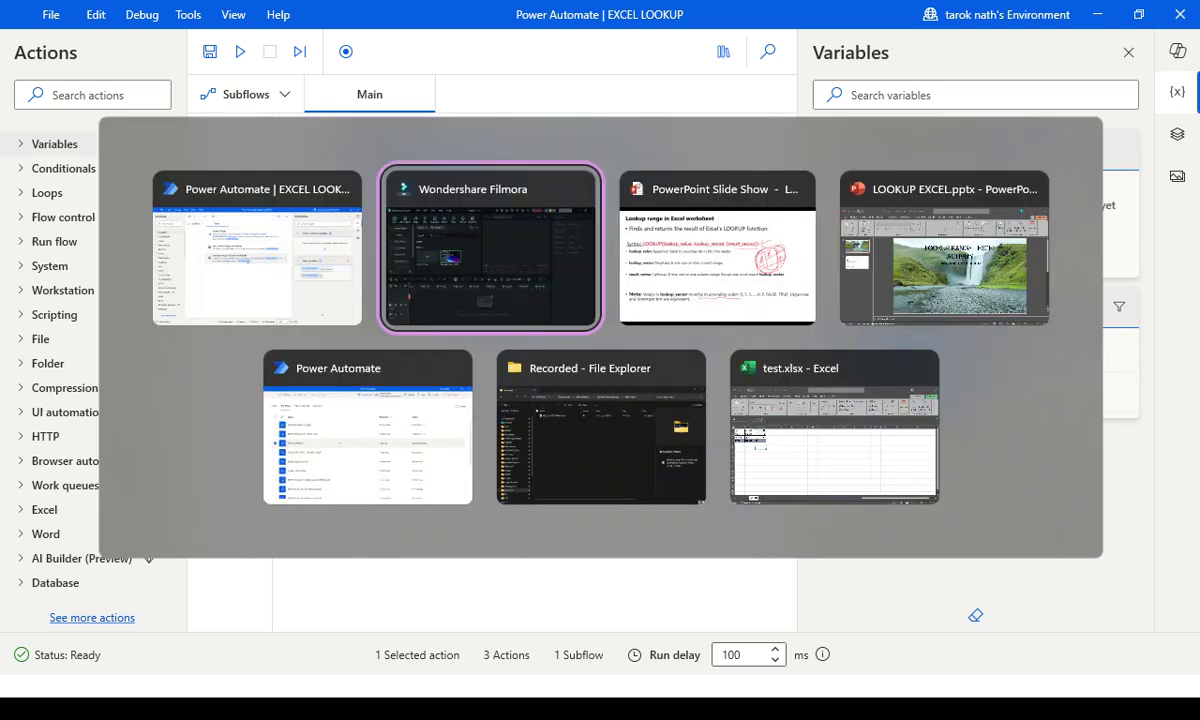
{"action": "key", "text": "alt+Tab"}
{"action": "key", "text": "alt+Tab"}
{"action": "key", "text": "alt+Tab"}
{"action": "key", "text": "alt+Tab"}
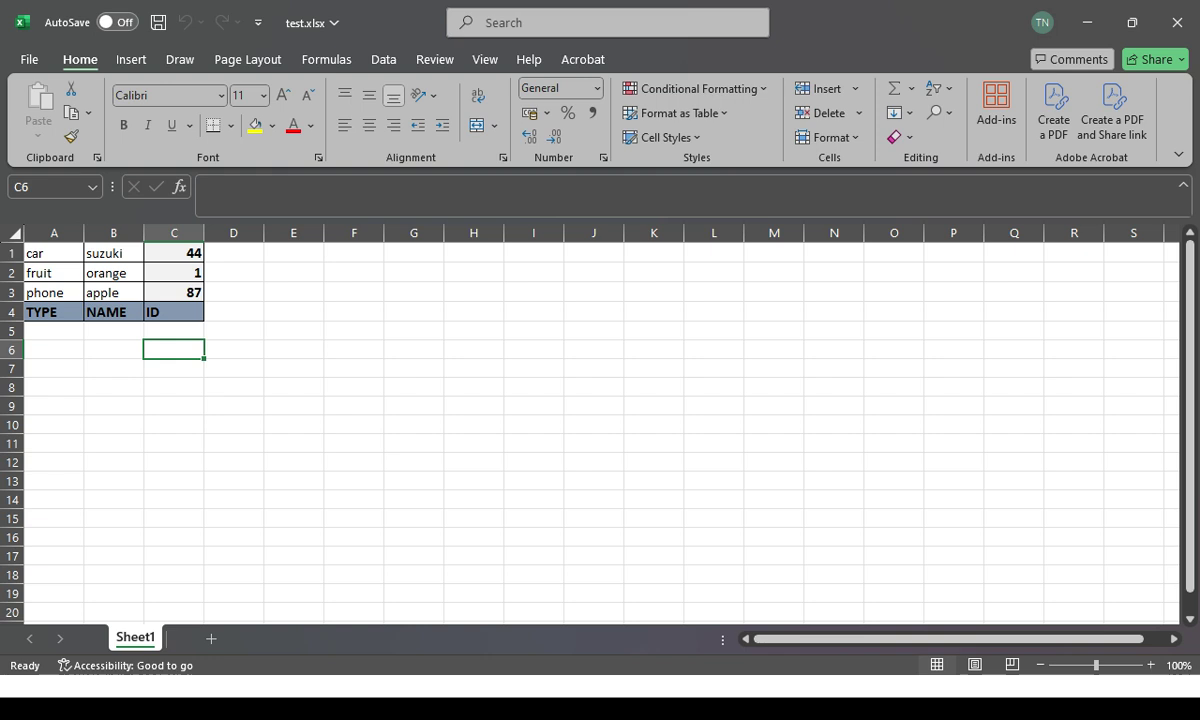
{"action": "left_click_drag", "start_coordinate": [54, 312], "coordinate": [176, 331]}
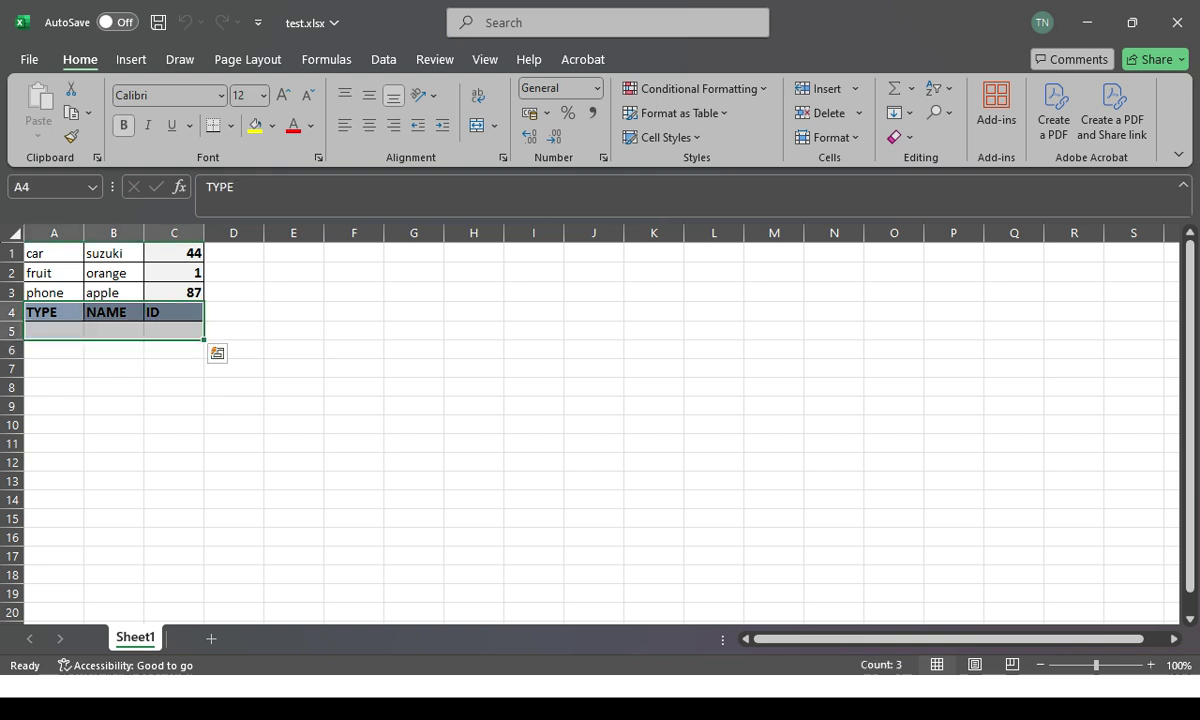
{"action": "left_click", "coordinate": [173, 387]}
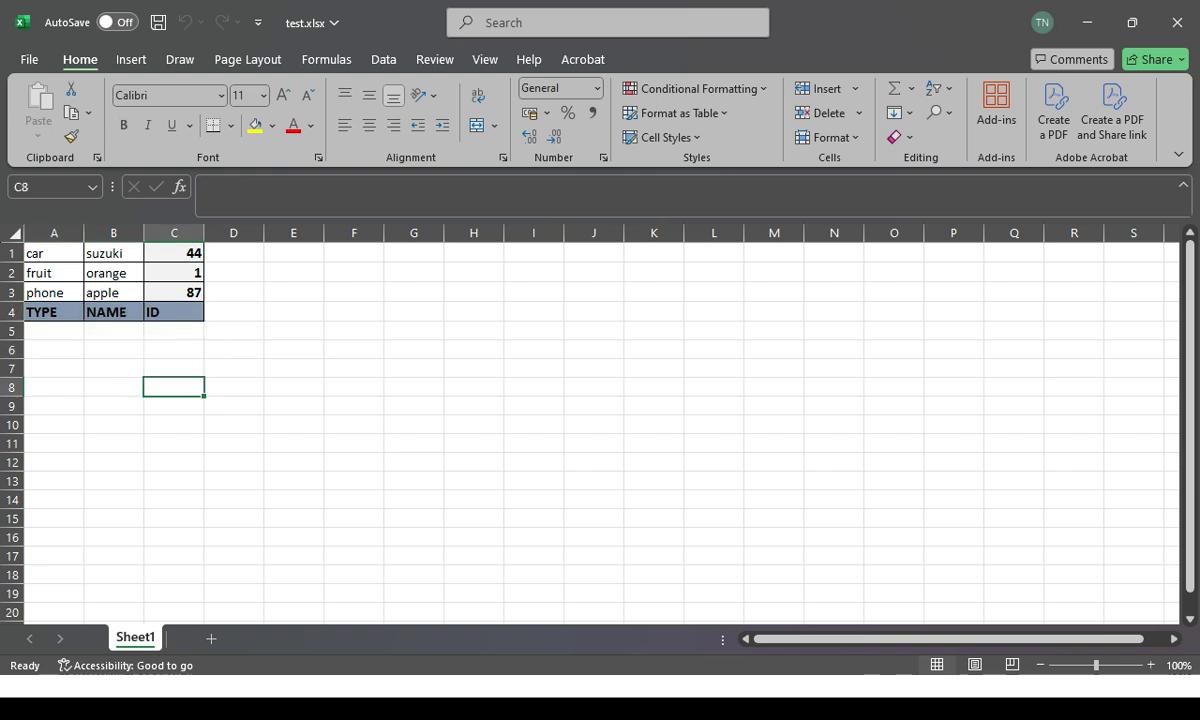
{"action": "left_click", "coordinate": [54, 232]}
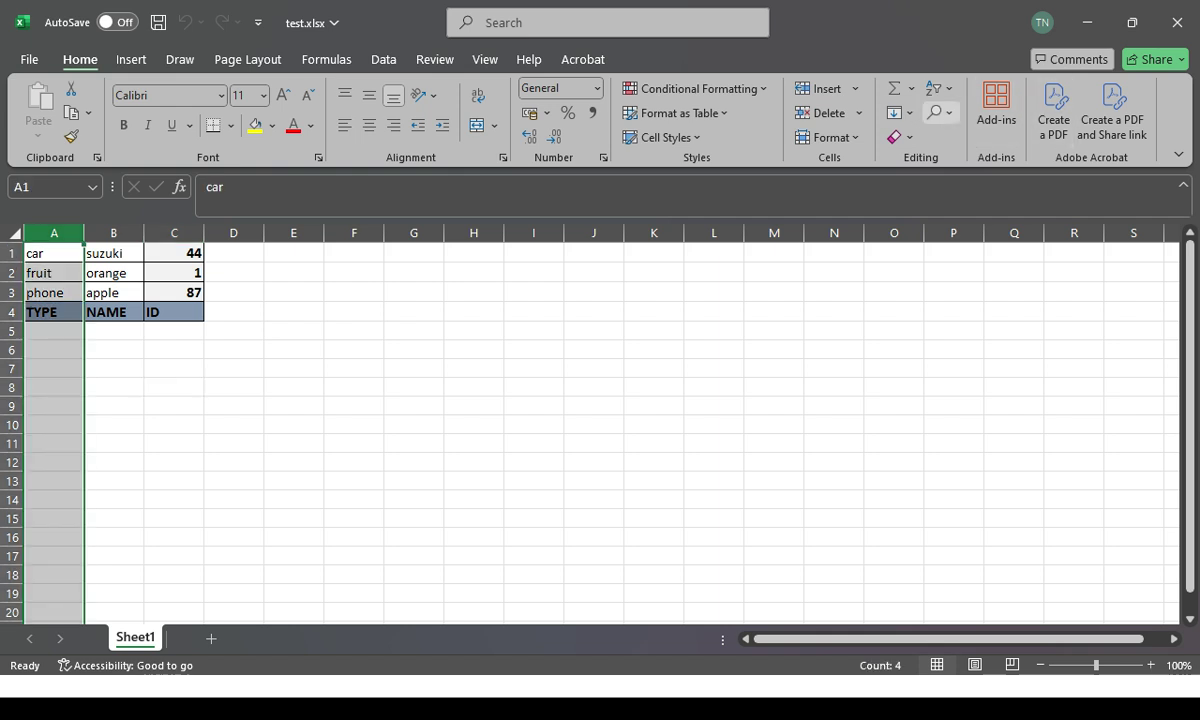
{"action": "left_click", "coordinate": [896, 112]}
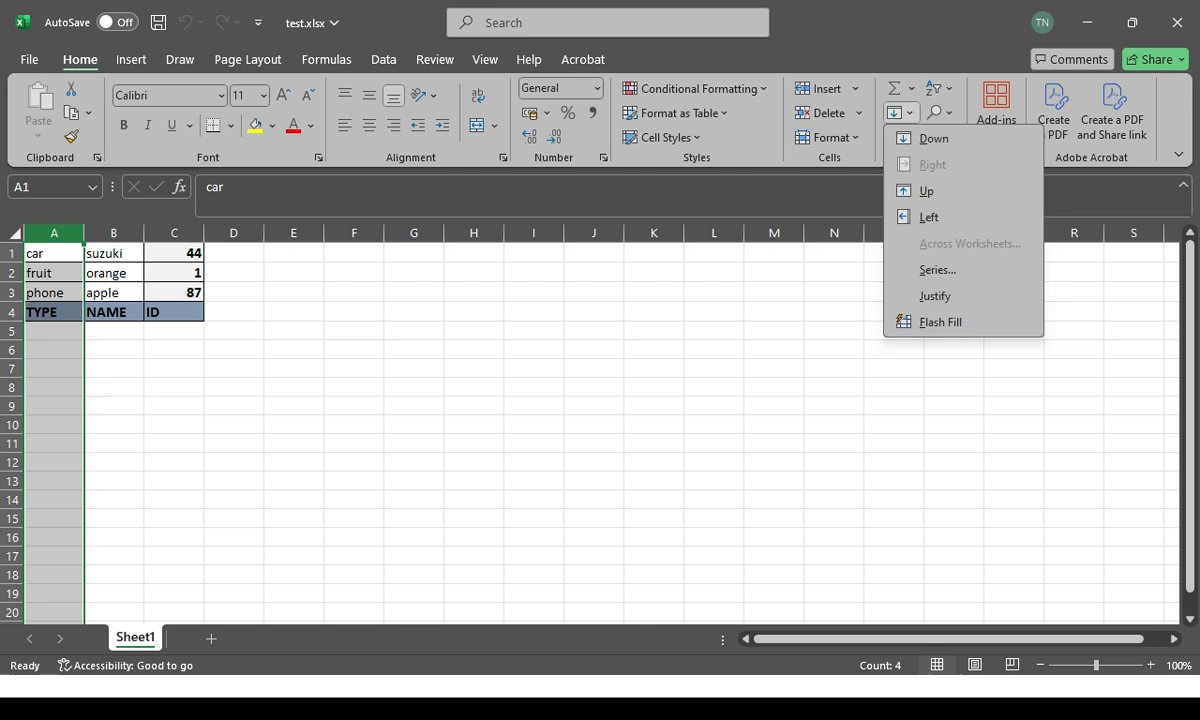
{"action": "left_click", "coordinate": [898, 112]}
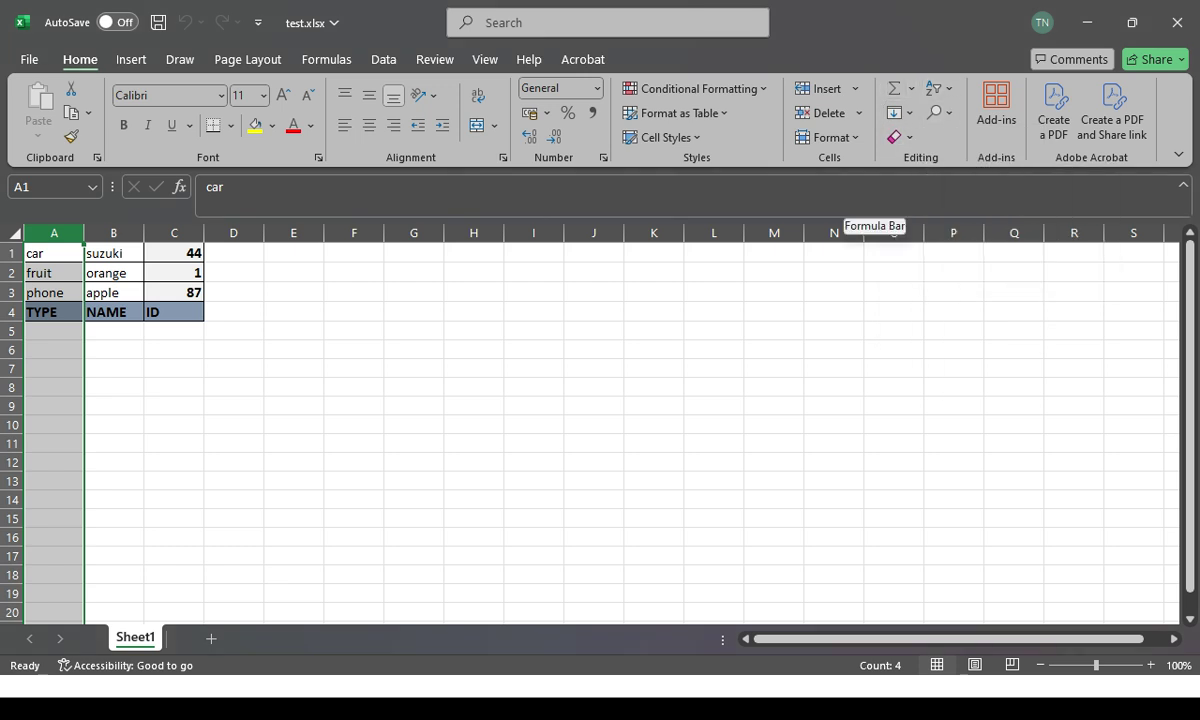
Try to sort the sheet Z to A with only the empty cell B8 selected.
{"action": "left_click", "coordinate": [113, 386]}
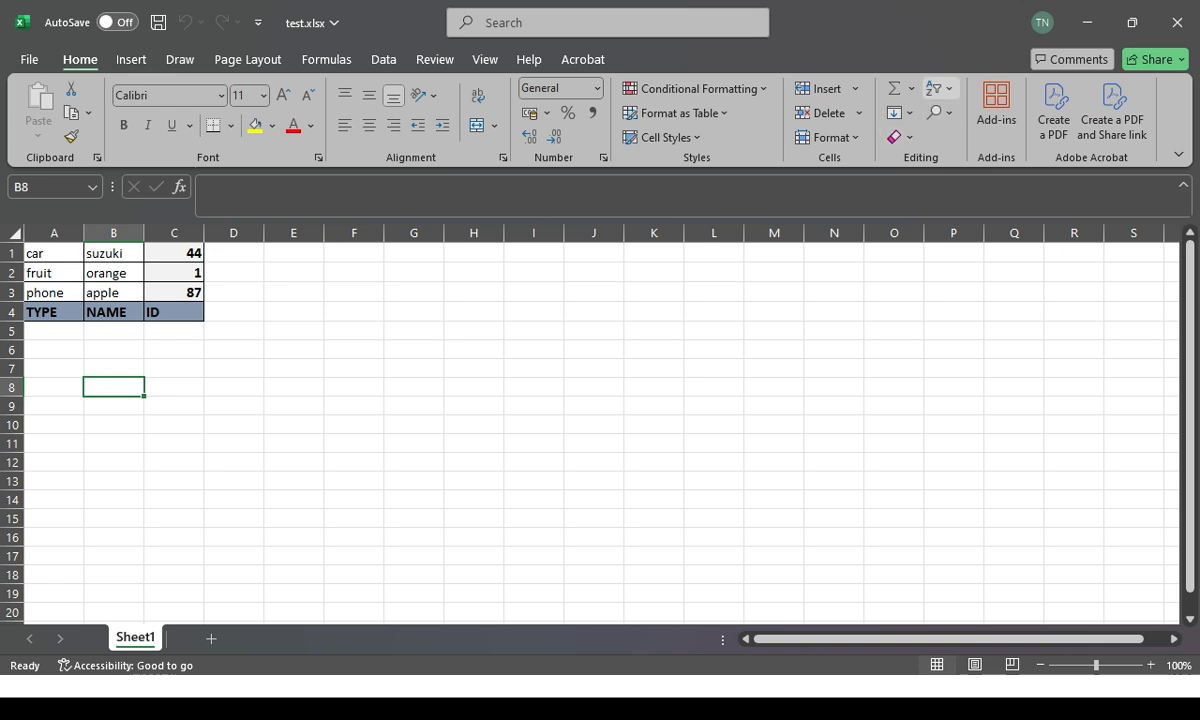
{"action": "left_click", "coordinate": [939, 88]}
{"action": "left_click", "coordinate": [975, 140]}
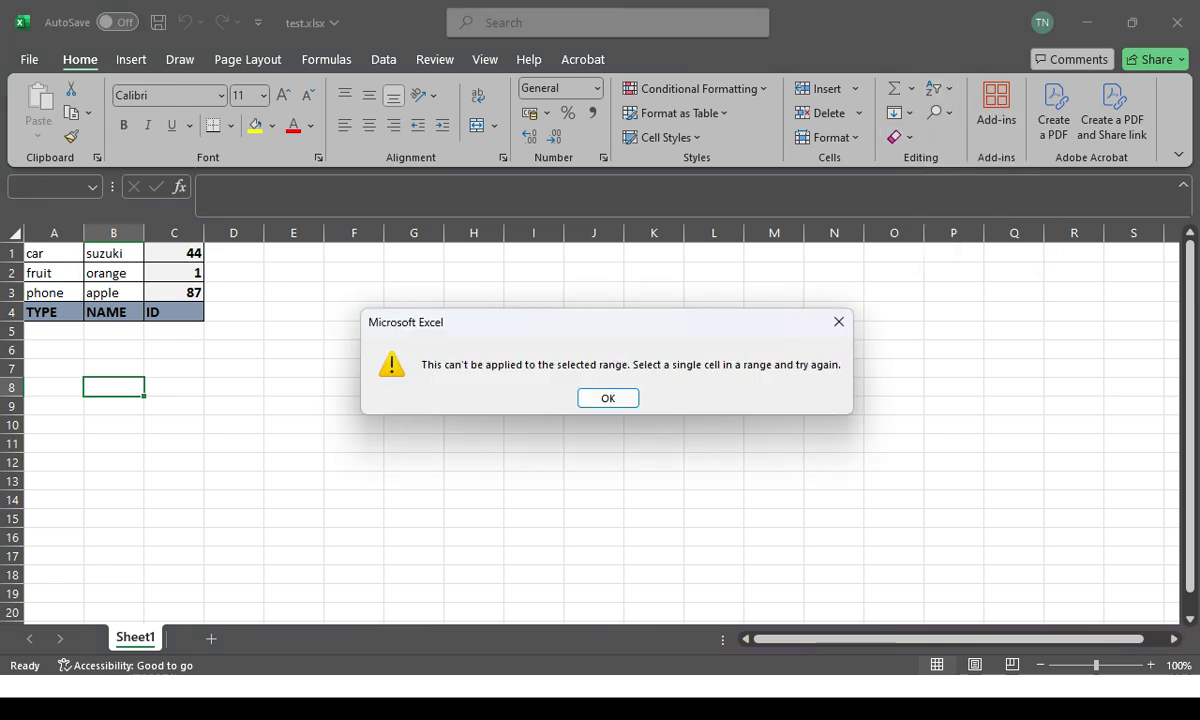
{"action": "left_click", "coordinate": [607, 398]}
{"action": "left_click", "coordinate": [233, 405]}
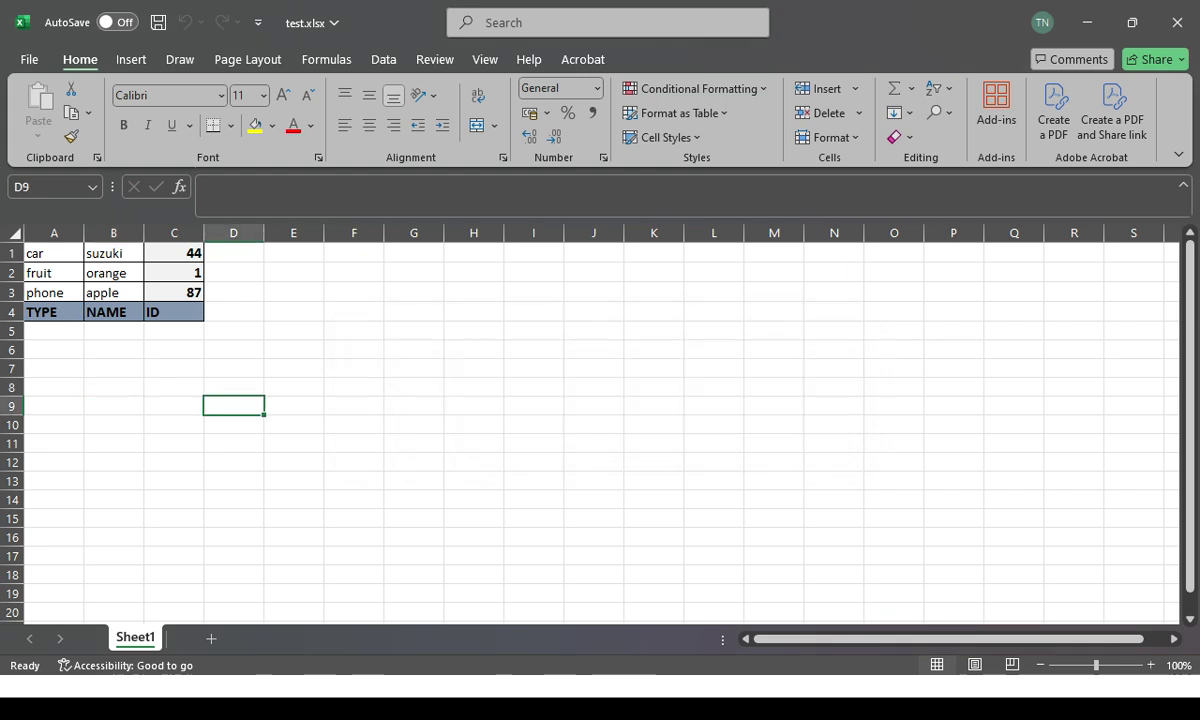
Sort columns A to C from Z to A and check the TYPE, NAME and ID header row.
{"action": "left_click_drag", "start_coordinate": [54, 232], "coordinate": [174, 232]}
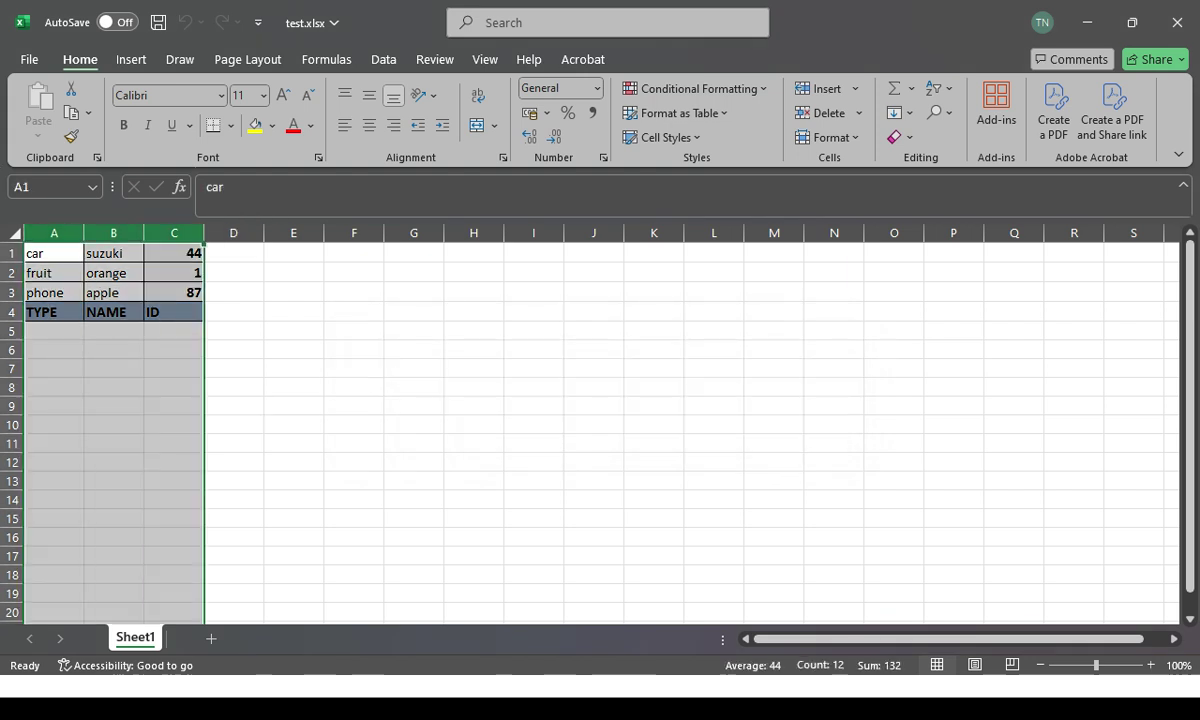
{"action": "left_click", "coordinate": [937, 88]}
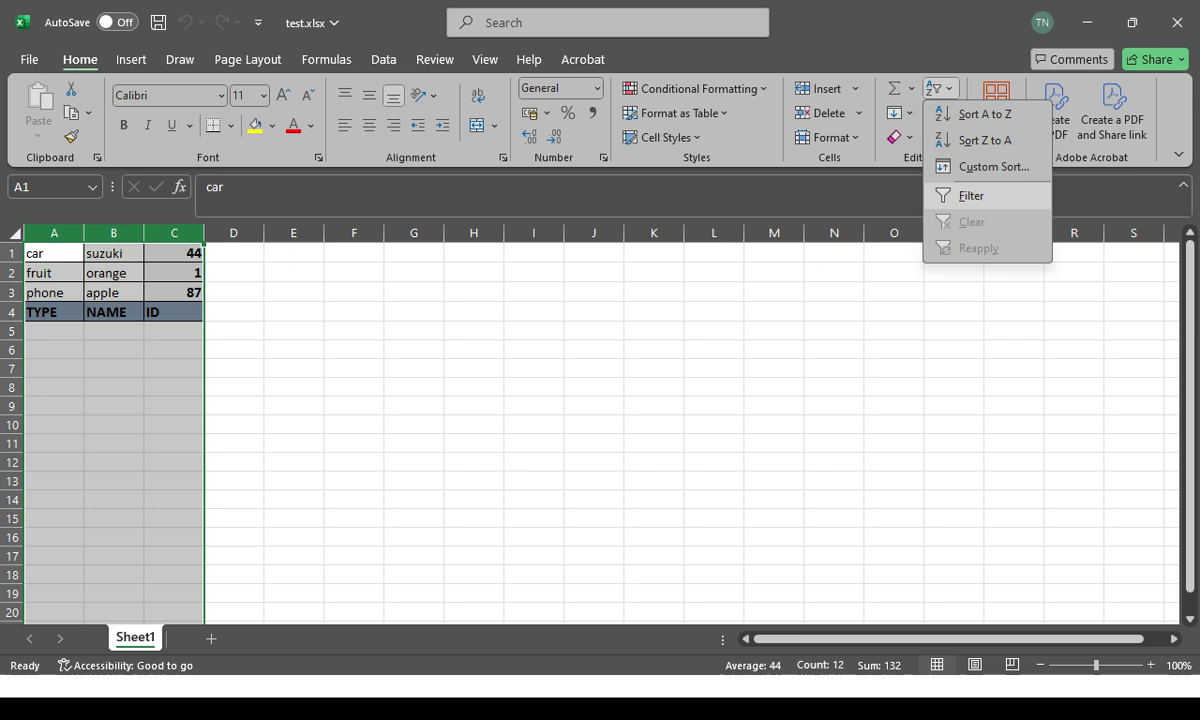
{"action": "left_click", "coordinate": [970, 132]}
{"action": "left_click", "coordinate": [233, 368]}
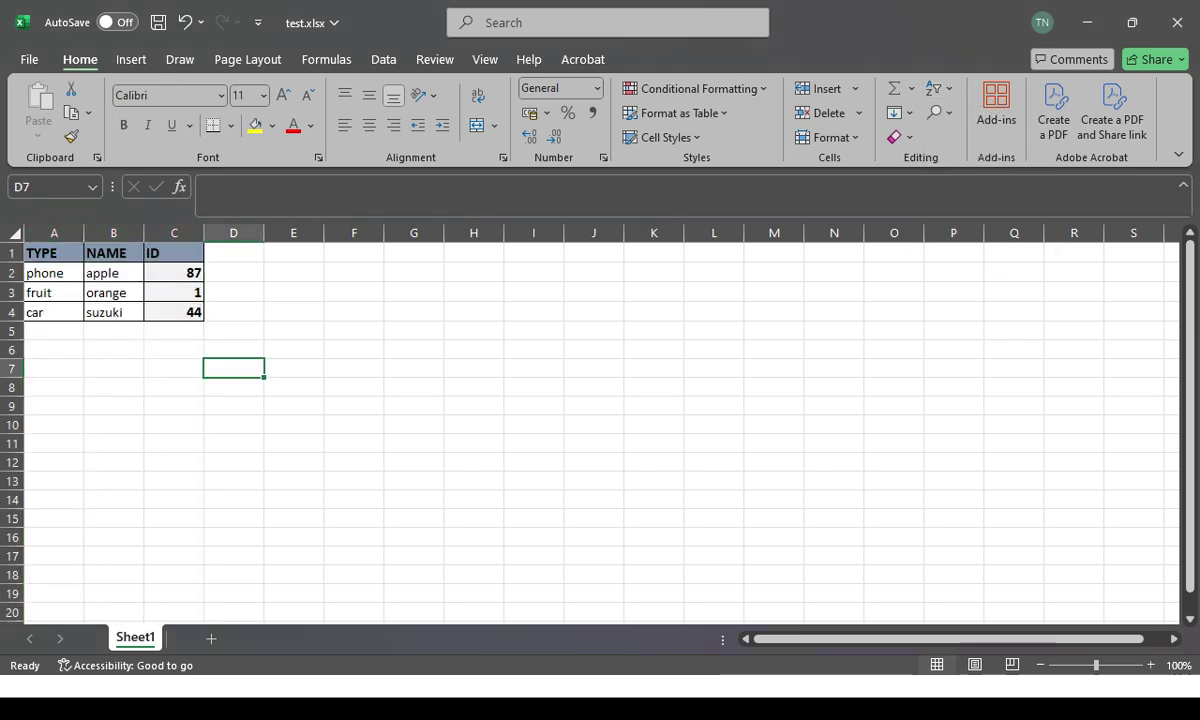
{"action": "left_click_drag", "start_coordinate": [54, 252], "coordinate": [174, 252]}
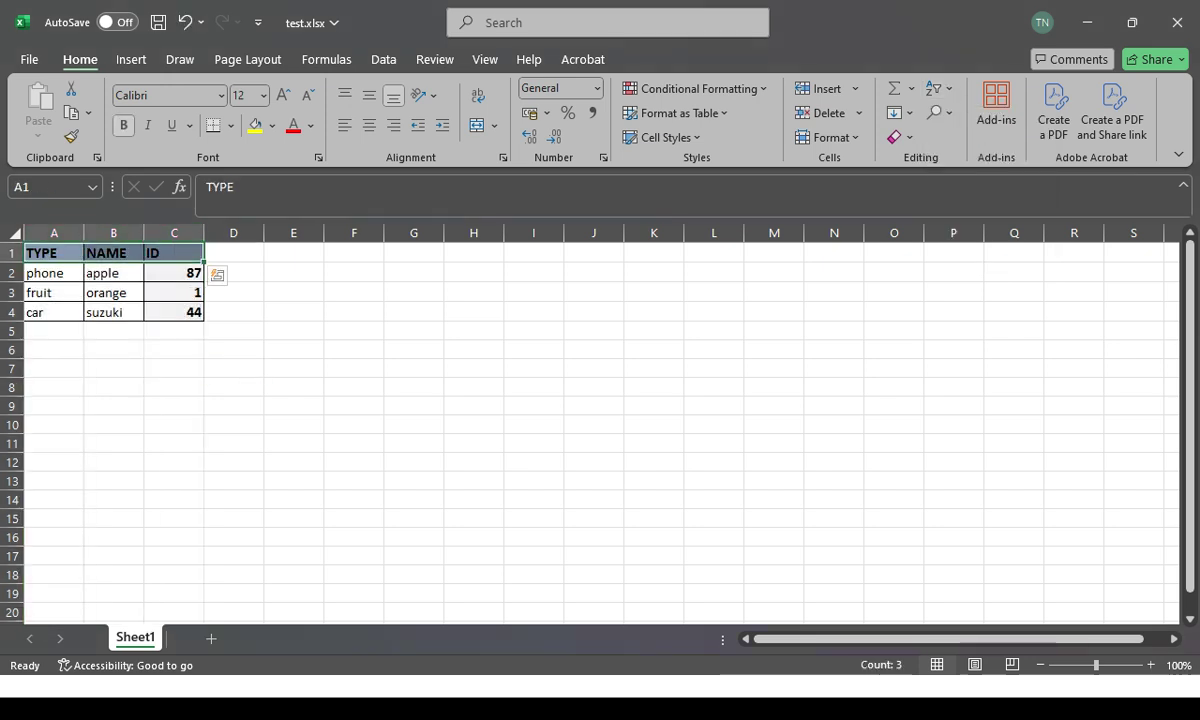
{"action": "left_click", "coordinate": [54, 349]}
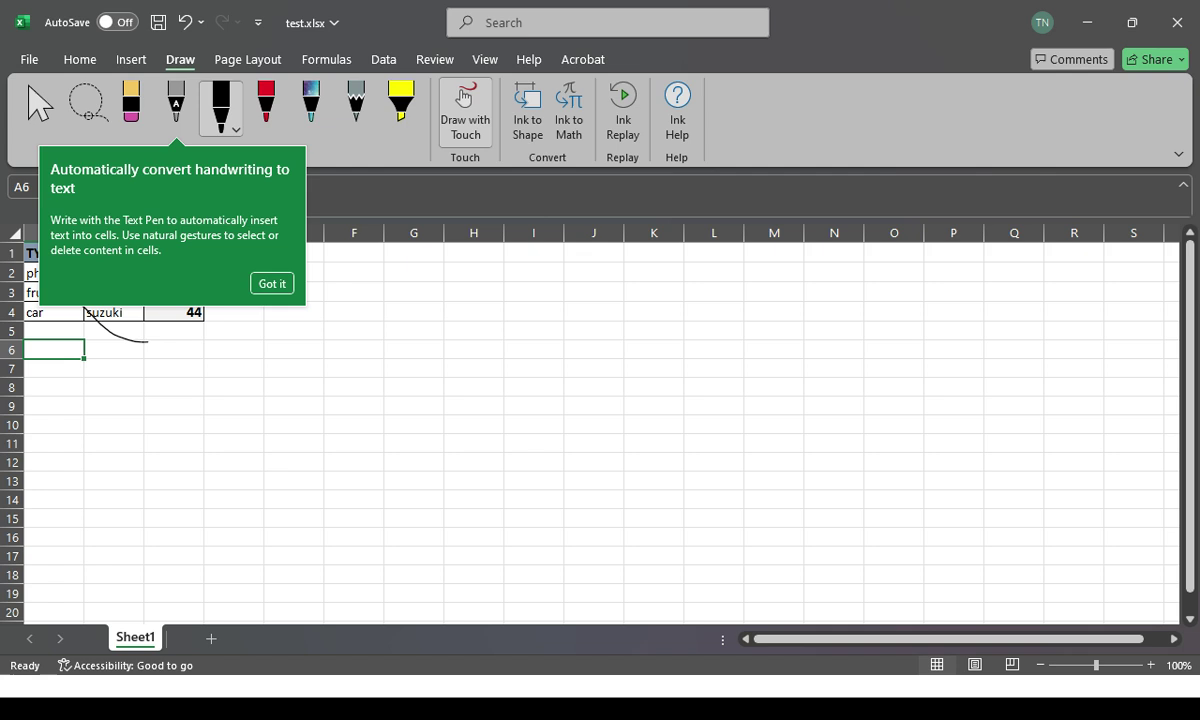
Draw black pen strokes linking phone to 87 and car to 44, and circle both ID values.
{"action": "left_click_drag", "start_coordinate": [147, 342], "coordinate": [200, 311]}
{"action": "left_click", "coordinate": [272, 283]}
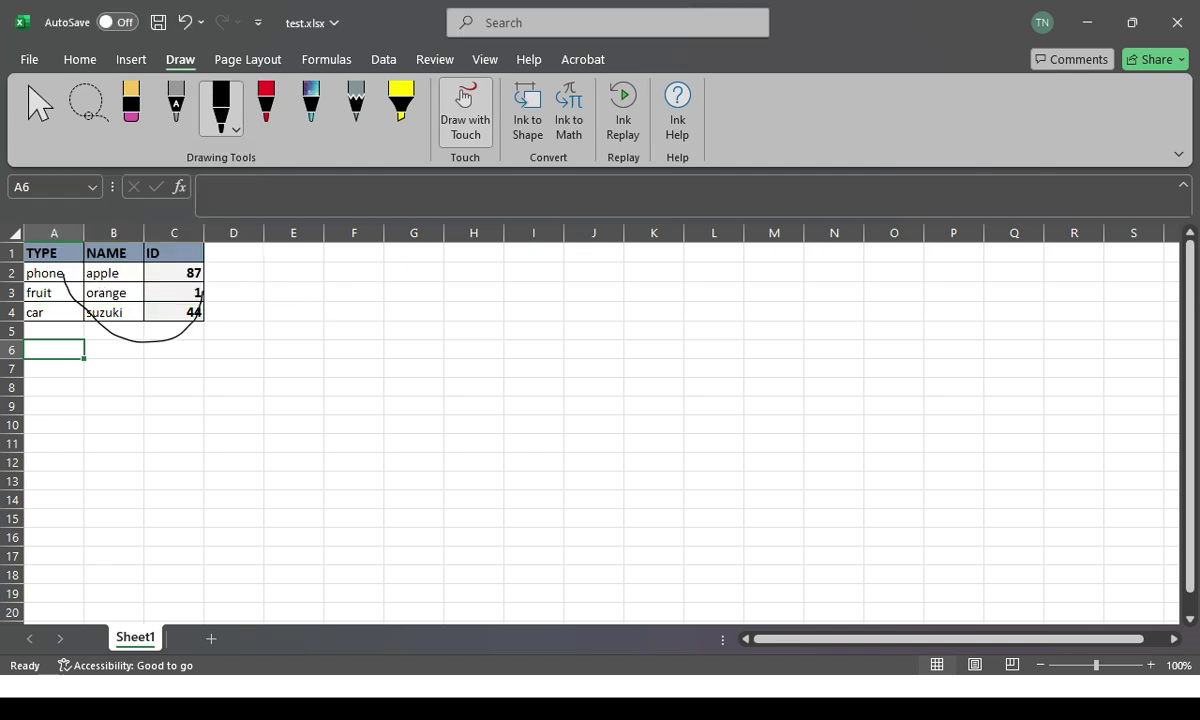
{"action": "mouse_move", "coordinate": [196, 261]}
{"action": "left_mouse_down"}
{"action": "mouse_move", "coordinate": [176, 266]}
{"action": "mouse_move", "coordinate": [190, 259]}
{"action": "left_mouse_up"}
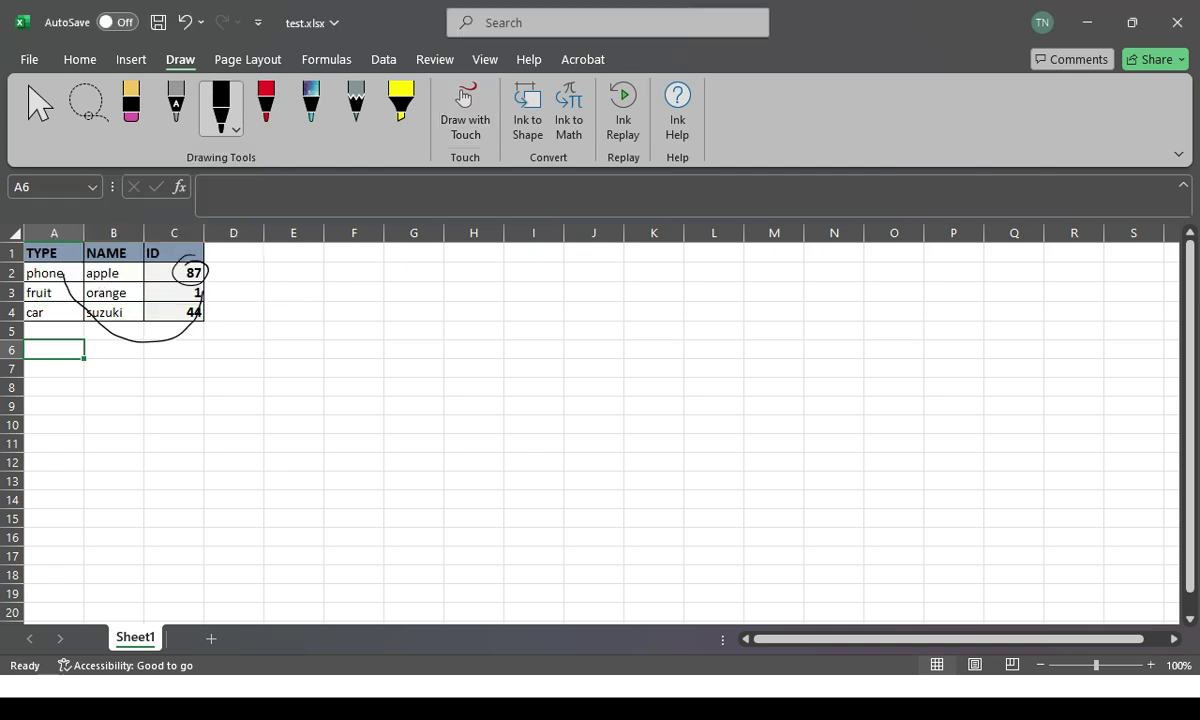
{"action": "mouse_move", "coordinate": [38, 320]}
{"action": "left_mouse_down"}
{"action": "mouse_move", "coordinate": [78, 395]}
{"action": "mouse_move", "coordinate": [172, 312]}
{"action": "mouse_move", "coordinate": [185, 352]}
{"action": "left_mouse_up"}
{"action": "mouse_move", "coordinate": [196, 298]}
{"action": "left_mouse_down"}
{"action": "mouse_move", "coordinate": [215, 332]}
{"action": "mouse_move", "coordinate": [204, 291]}
{"action": "left_mouse_up"}
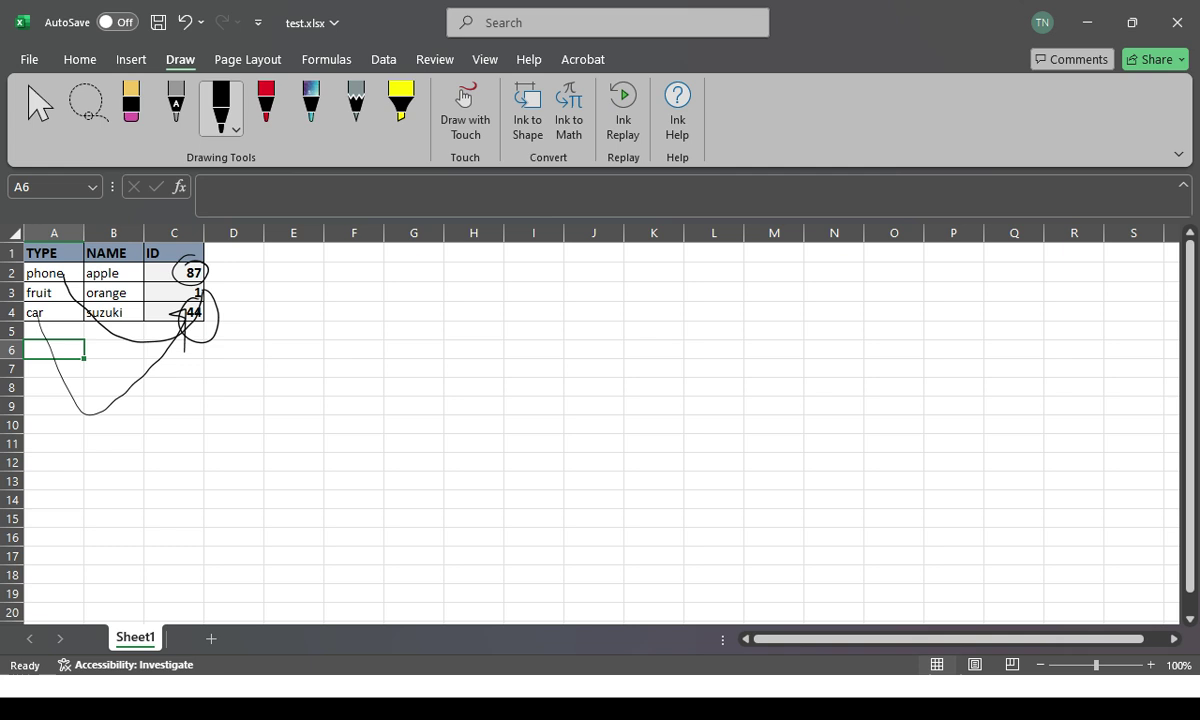
Switch back to the Power Automate flow and review the Sort cells in Excel worksheet action, leaving it unchanged.
{"action": "key", "text": "alt+Tab"}
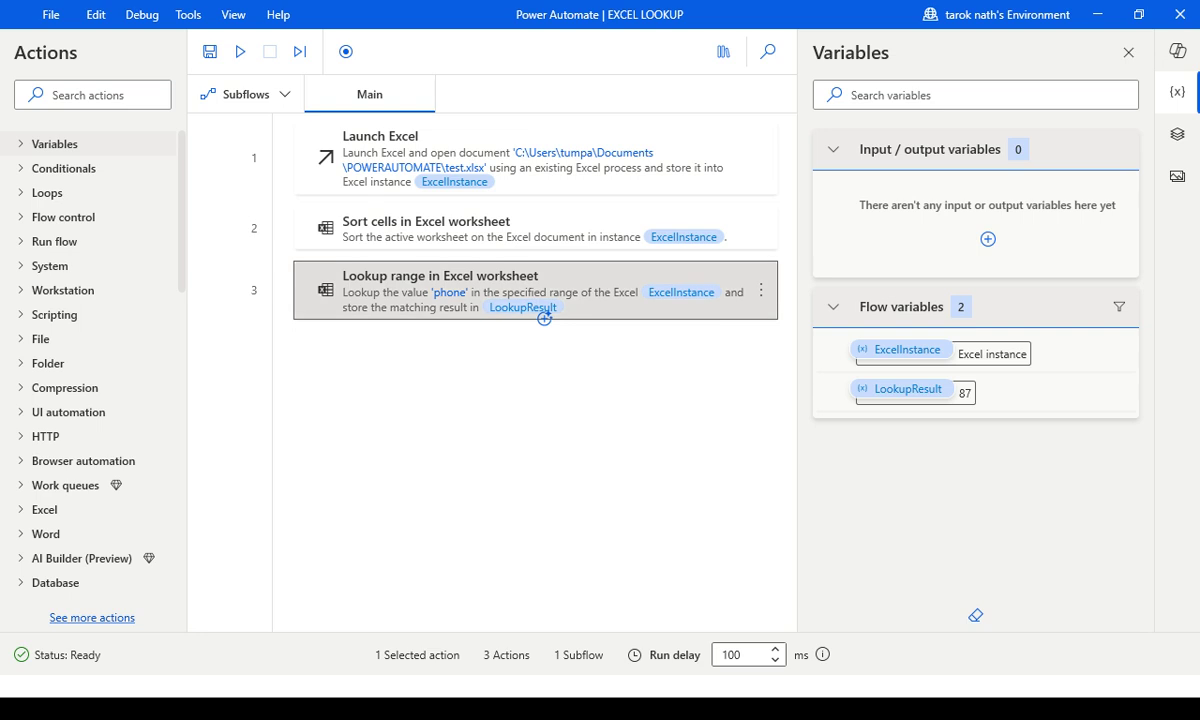
{"action": "double_click", "coordinate": [544, 247]}
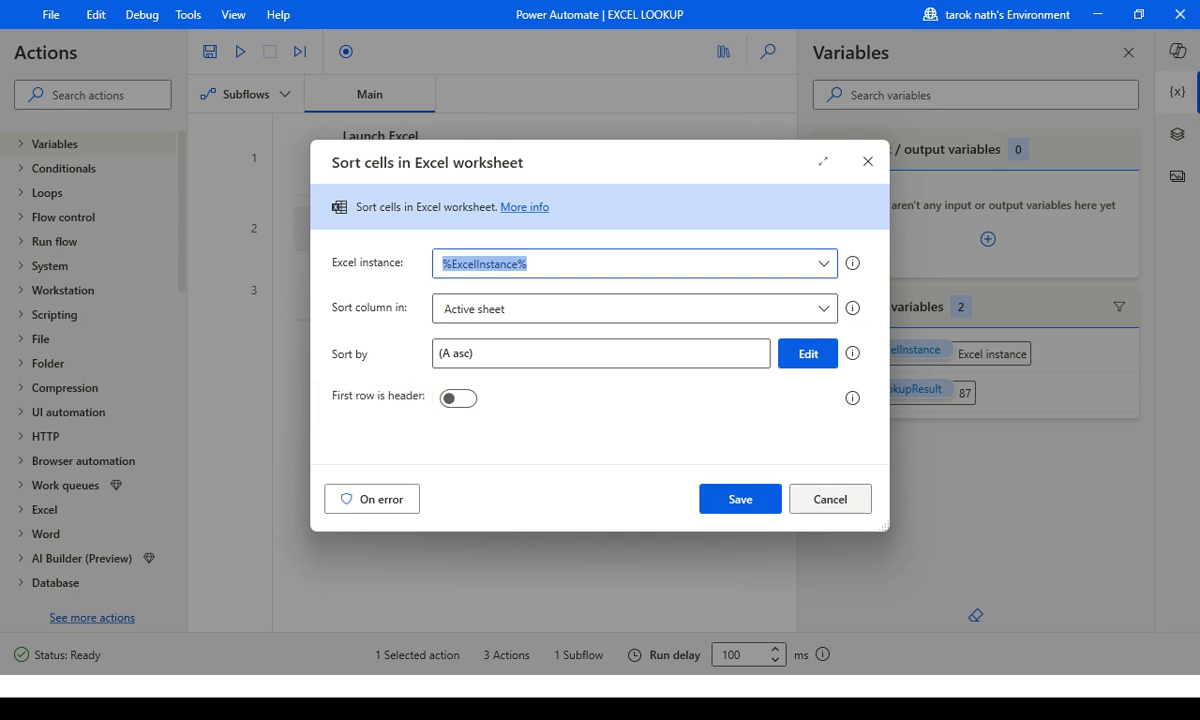
{"action": "left_click", "coordinate": [830, 499]}
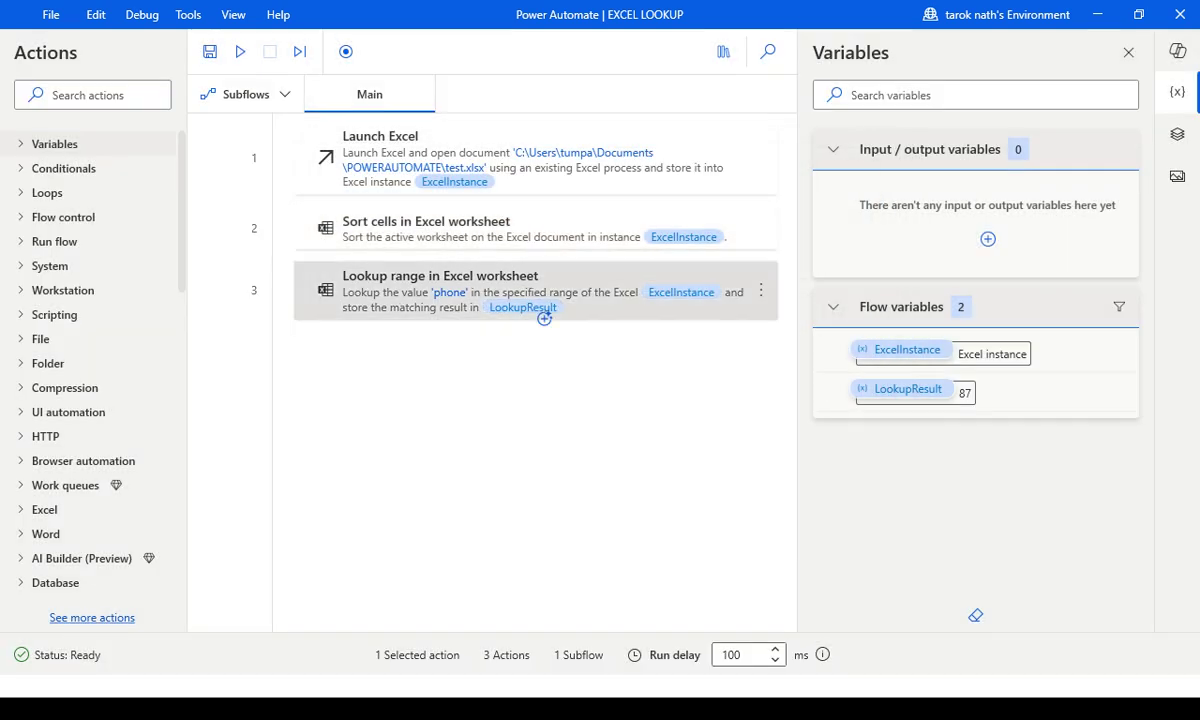
Review the lookup value, search range and results source settings of the Lookup range in Excel worksheet action, leaving them unchanged.
{"action": "double_click", "coordinate": [544, 318]}
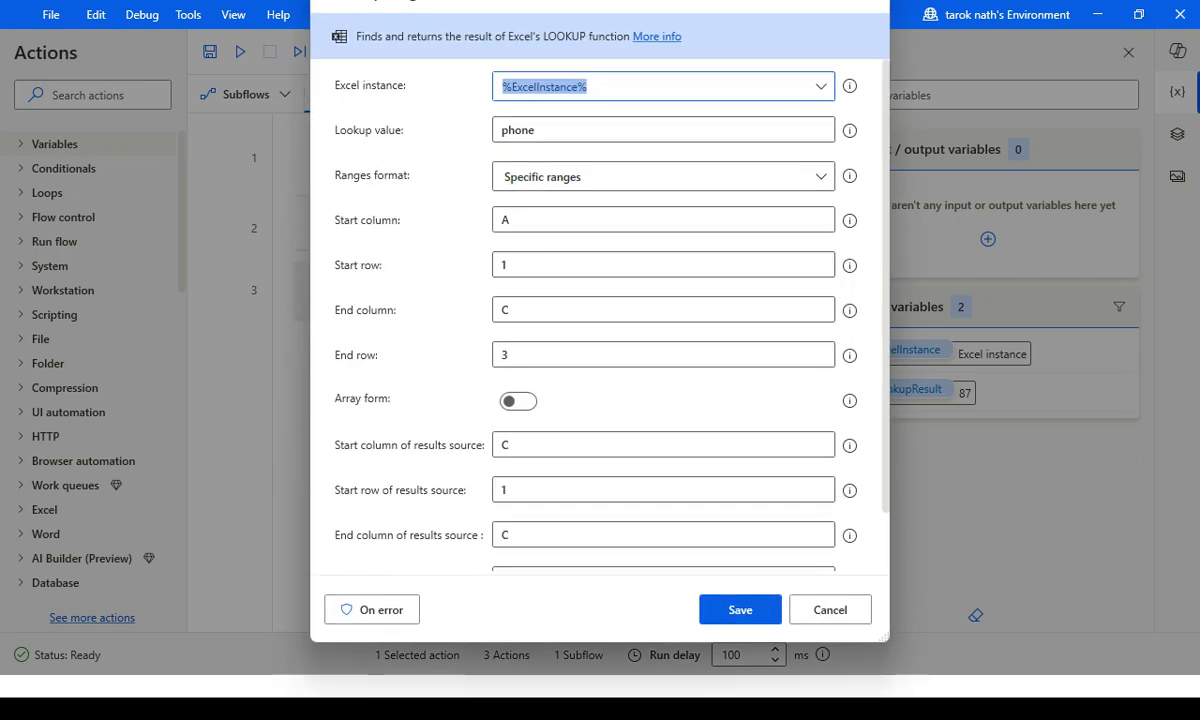
{"action": "key", "text": "Tab"}
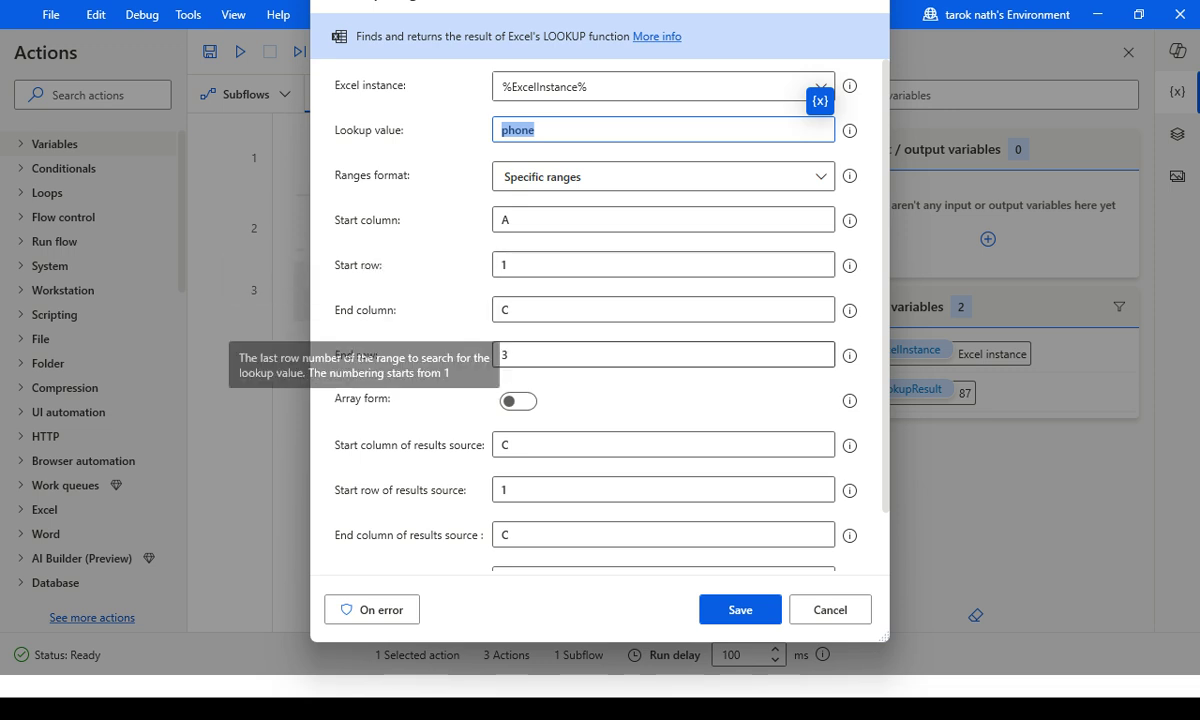
{"action": "left_click", "coordinate": [509, 352]}
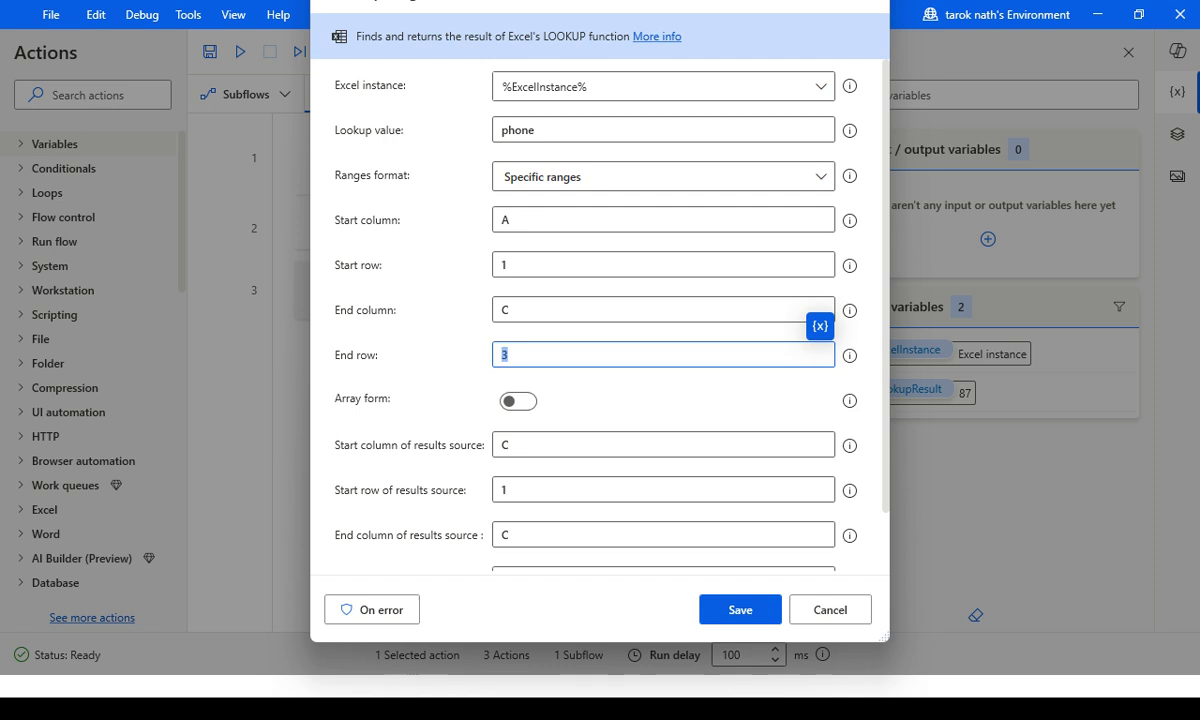
{"action": "scroll", "coordinate": [600, 320], "scroll_direction": "down", "scroll_amount": 1}
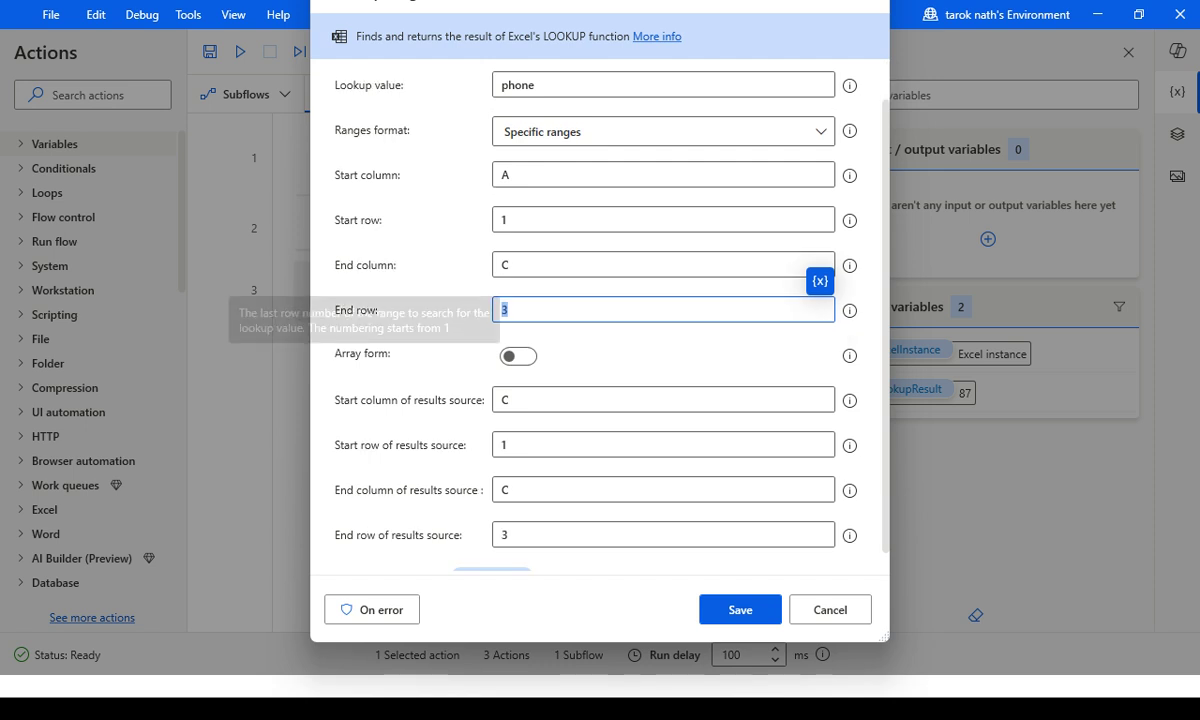
{"action": "scroll", "coordinate": [600, 320], "scroll_direction": "down", "scroll_amount": 1}
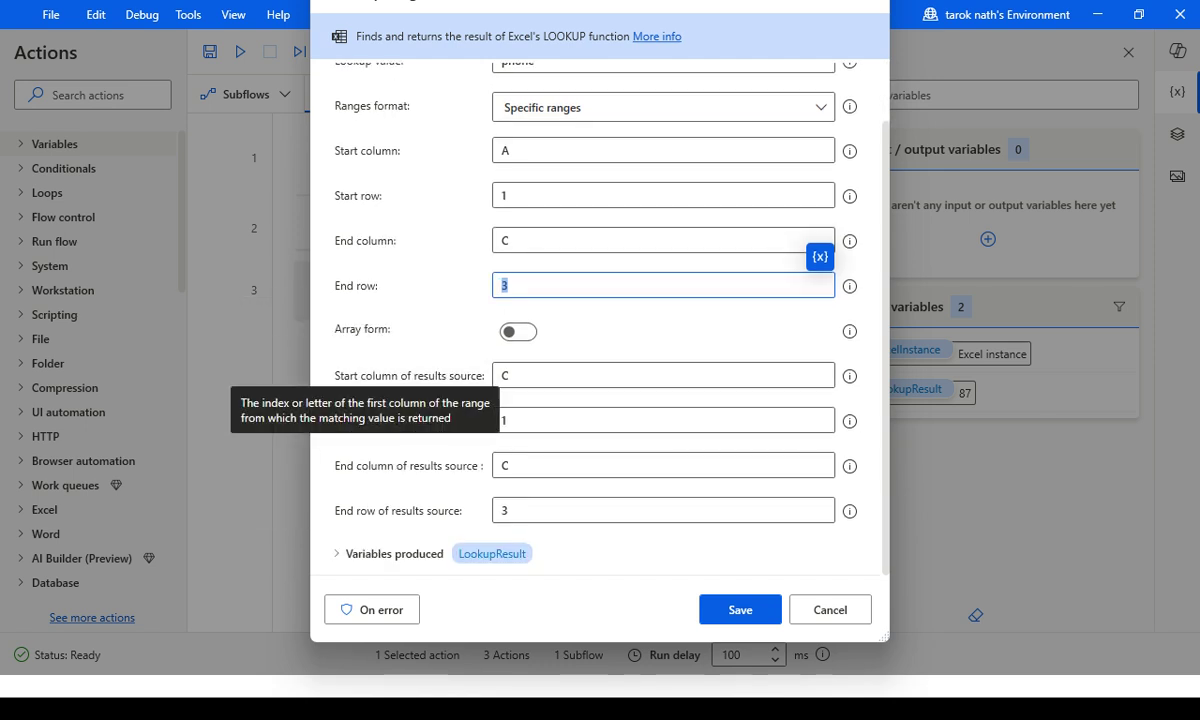
{"action": "left_click", "coordinate": [510, 375]}
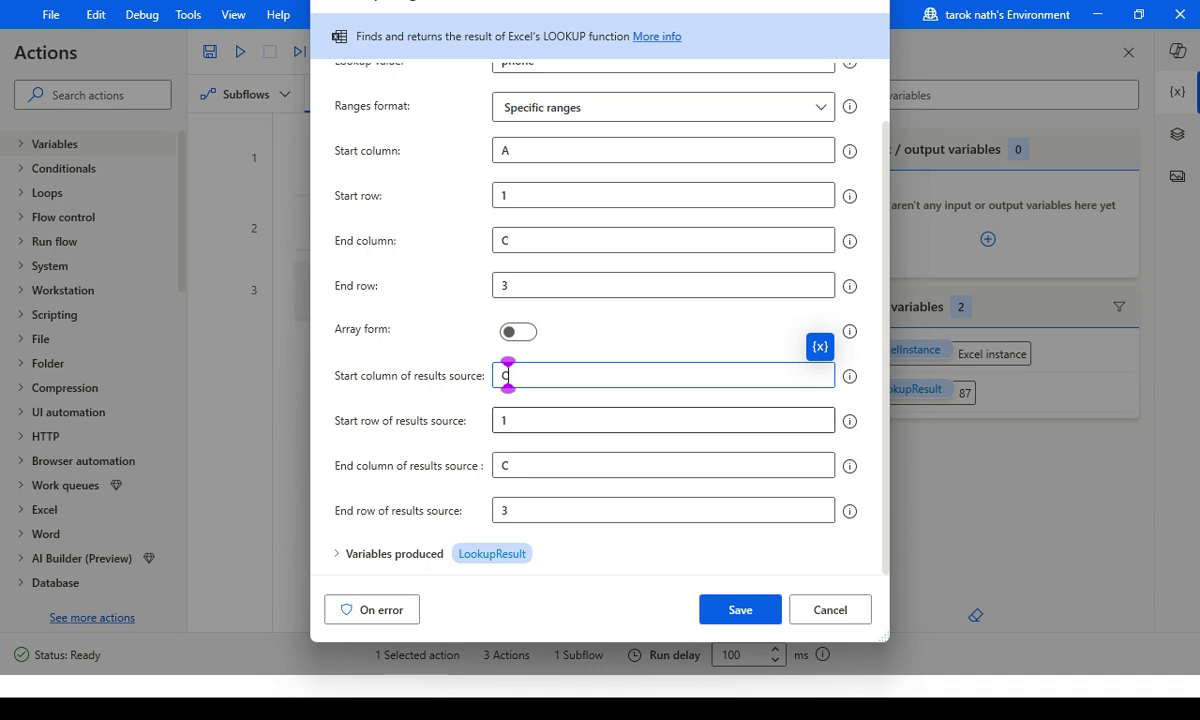
{"action": "double_click", "coordinate": [503, 420]}
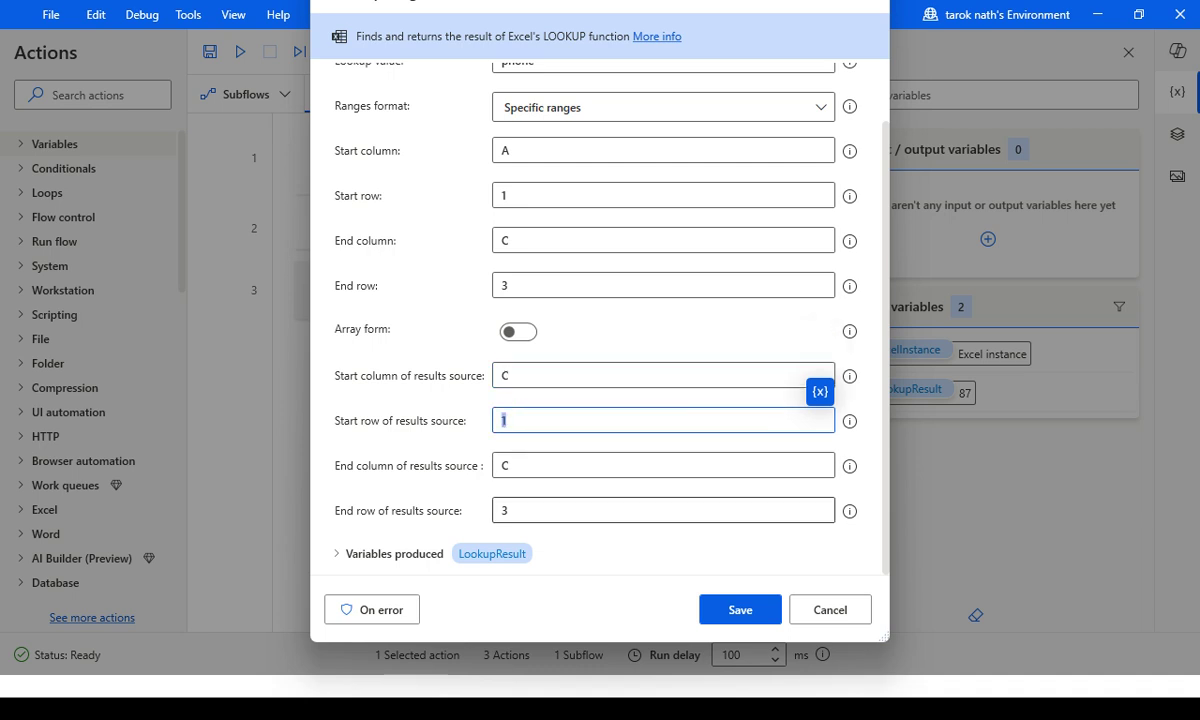
{"action": "double_click", "coordinate": [504, 510]}
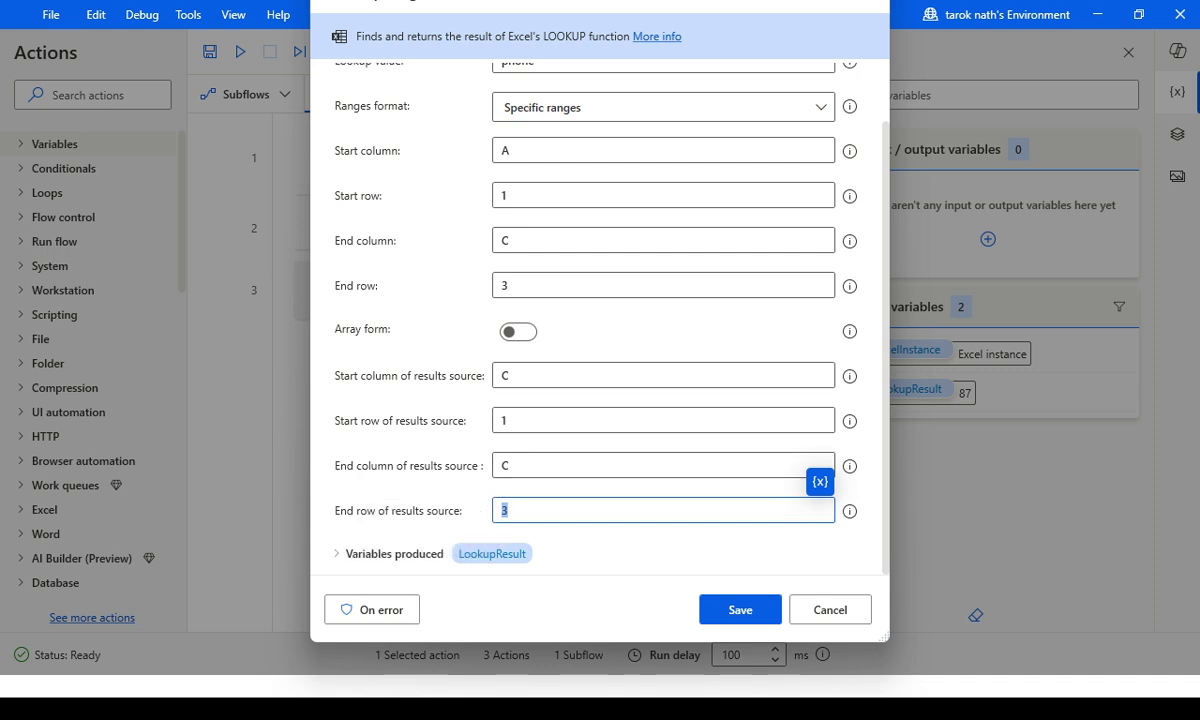
{"action": "scroll", "coordinate": [663, 195], "scroll_direction": "up", "scroll_amount": 1}
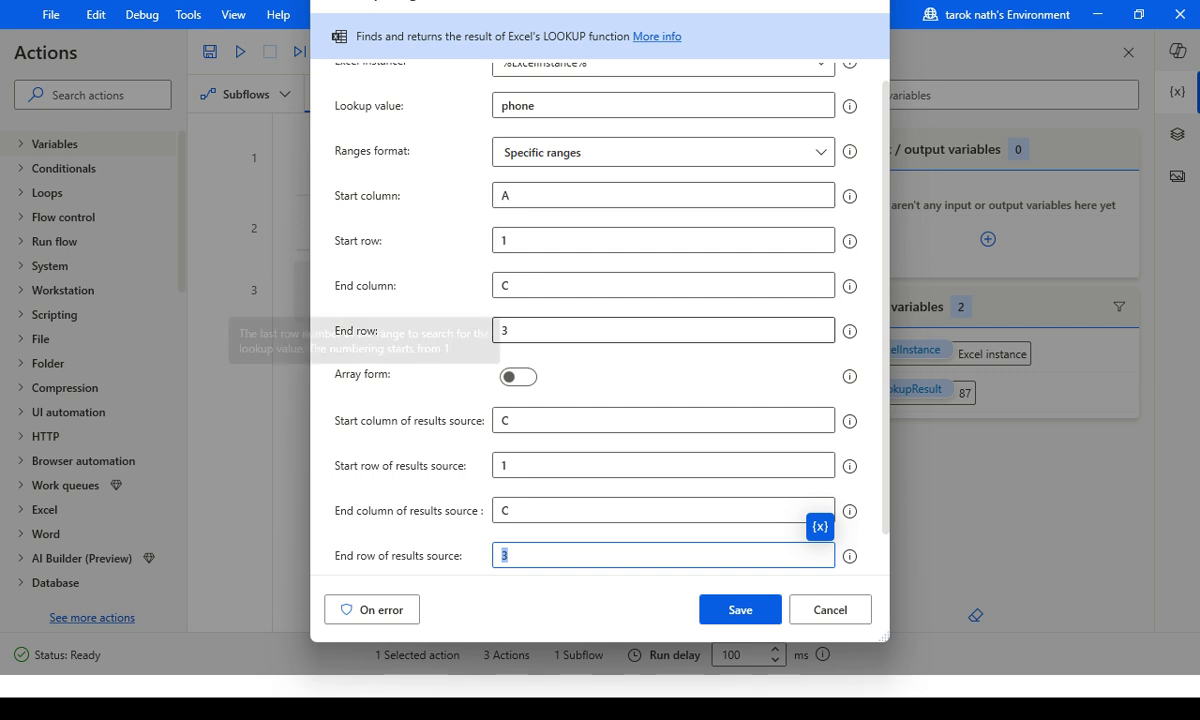
{"action": "double_click", "coordinate": [517, 105]}
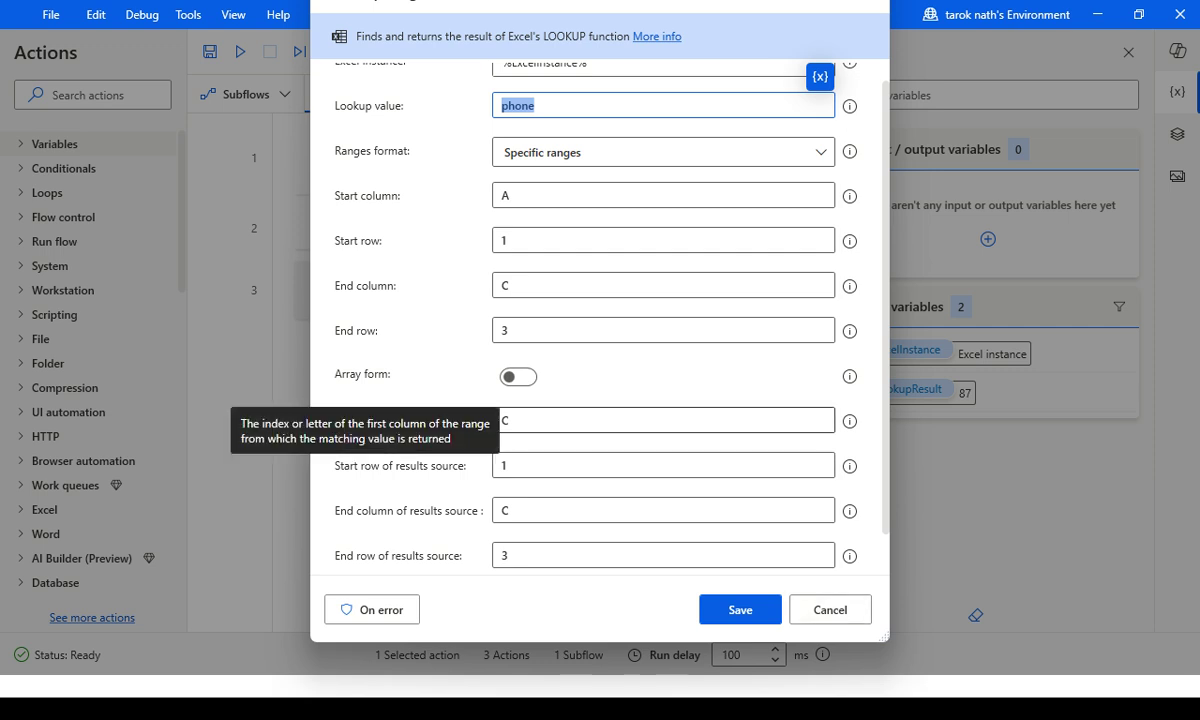
{"action": "double_click", "coordinate": [505, 420]}
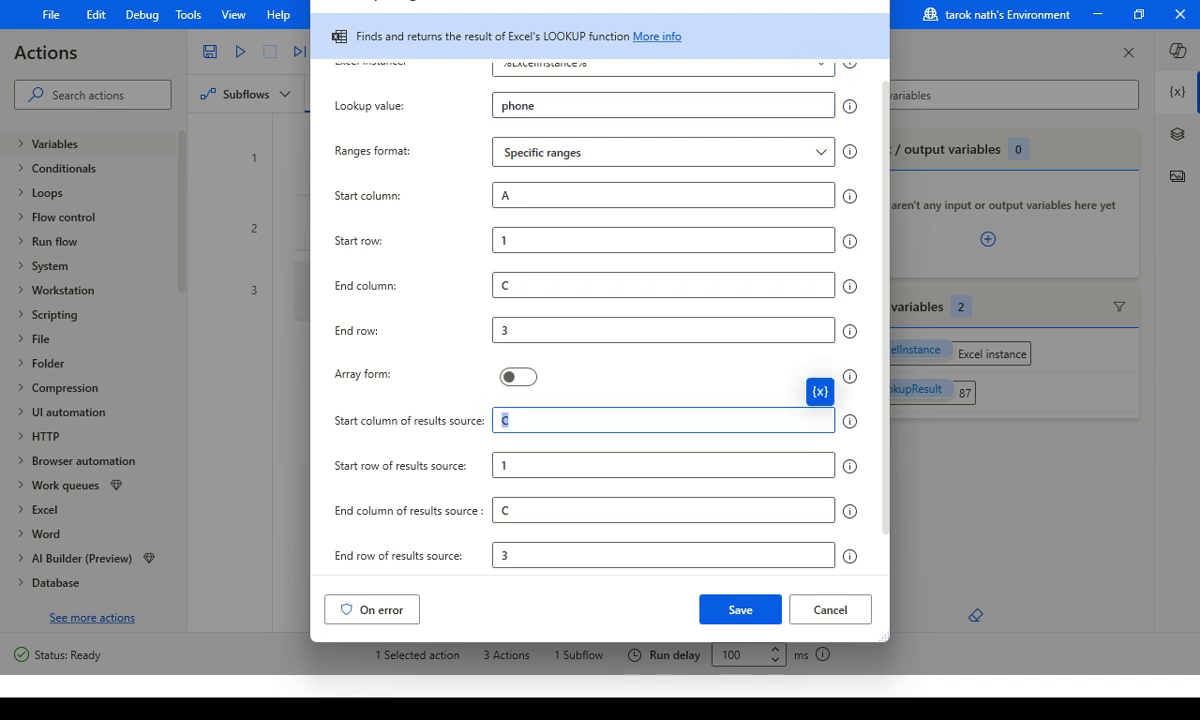
{"action": "left_click", "coordinate": [829, 609]}
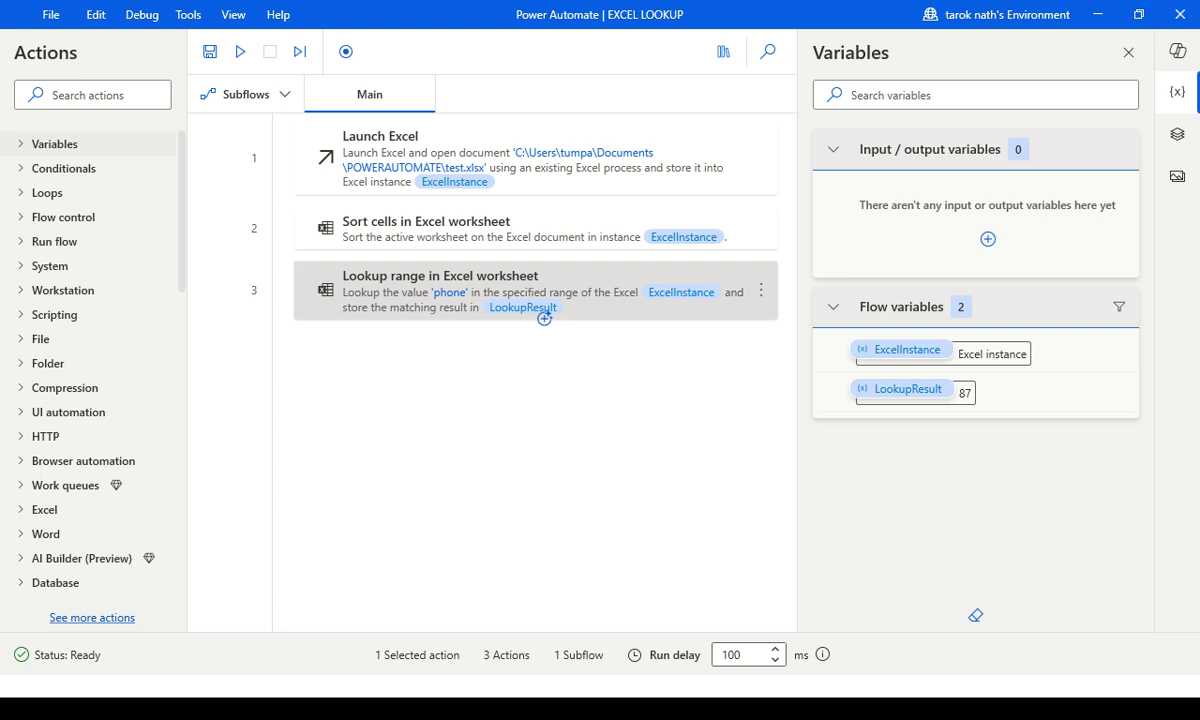
Set the lookup value of the Lookup range in Excel worksheet action to car and save the action.
{"action": "double_click", "coordinate": [544, 318]}
{"action": "key", "text": "Tab"}
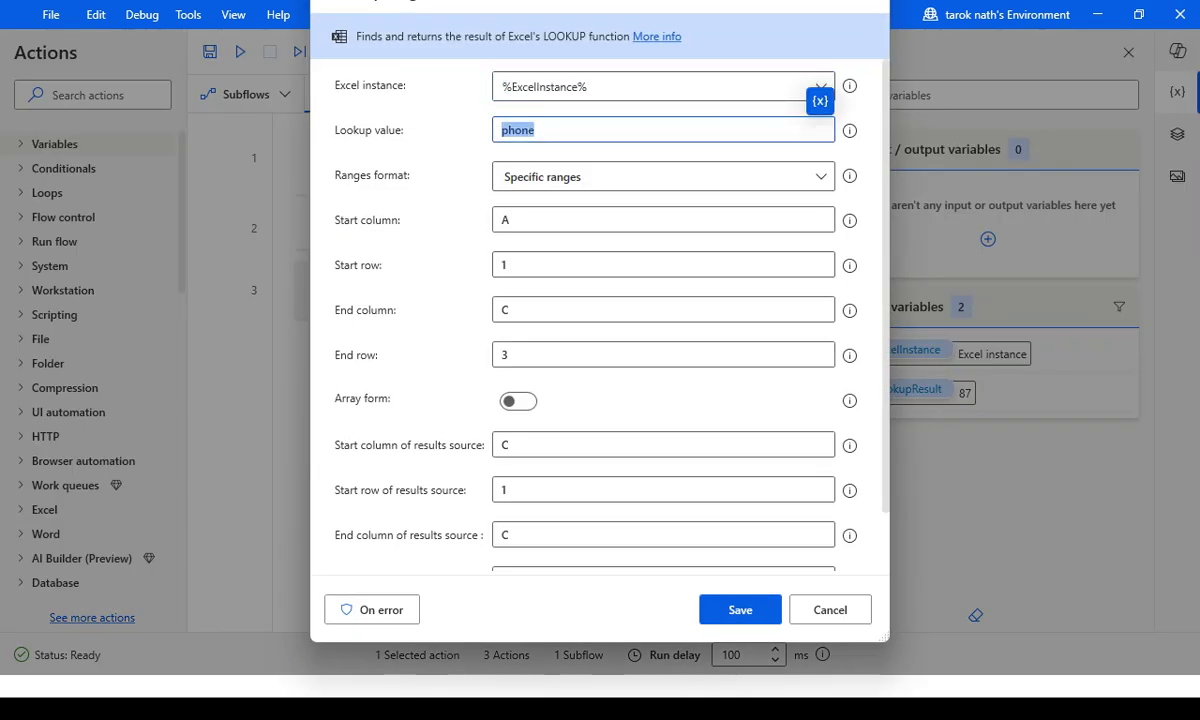
{"action": "type", "text": "car"}
{"action": "key", "text": "Return"}
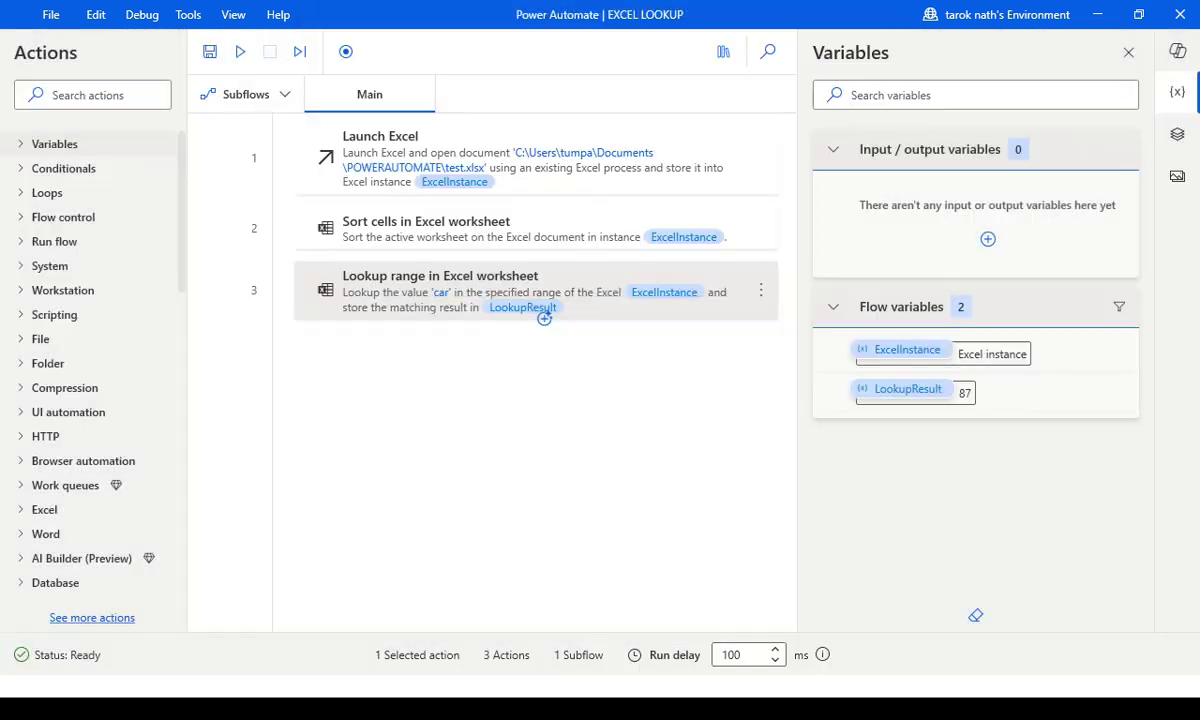
Run the flow and switch to the test.xlsx workbook in Excel.
{"action": "key", "text": "F5"}
{"action": "key", "text": "alt+Tab"}
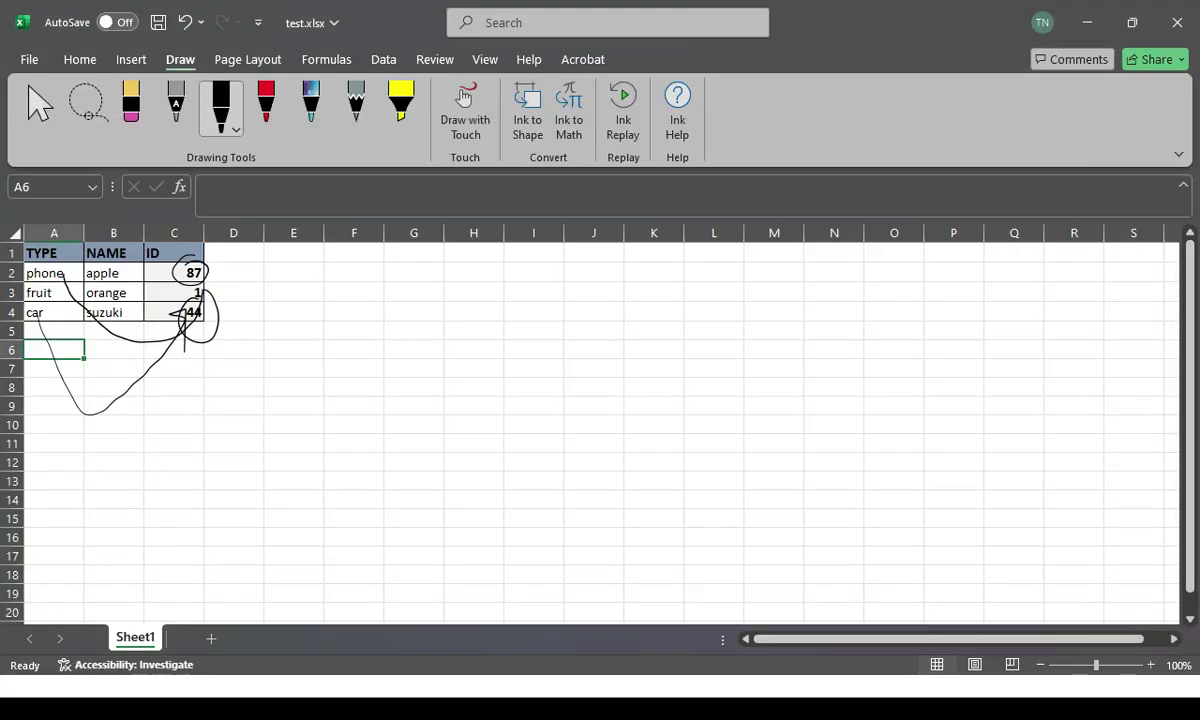